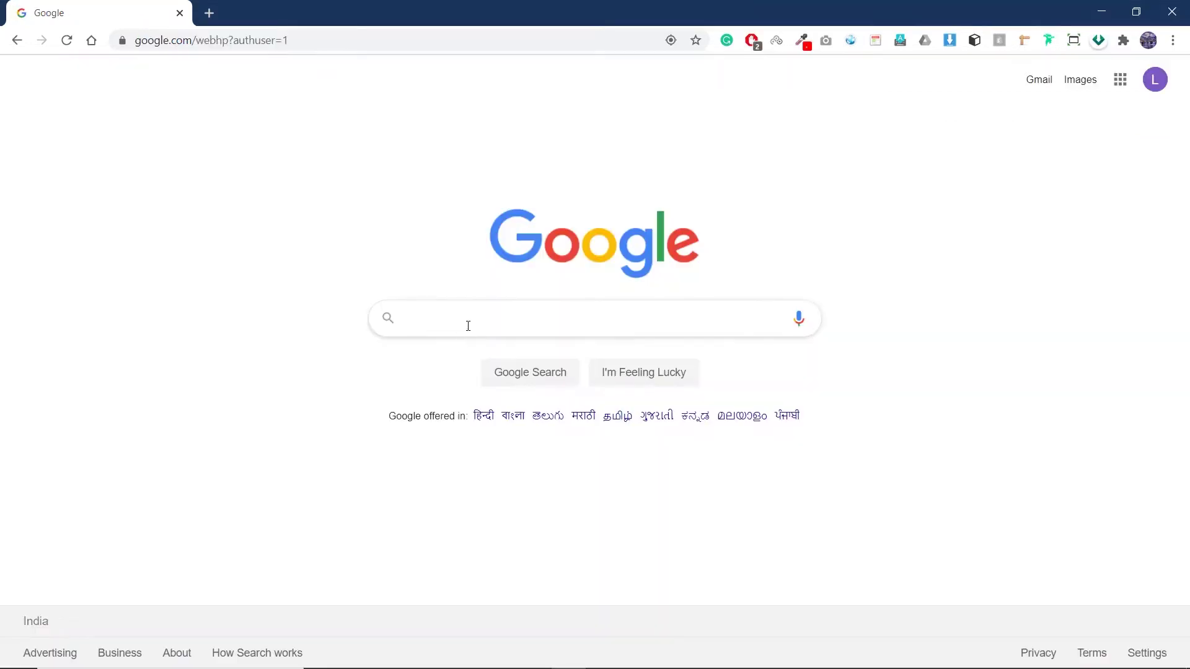
Step: Search Google for 'google', skim the results, then return to the Learn WP Telugu window
left_click(467, 326)
type("google")
key("Return")
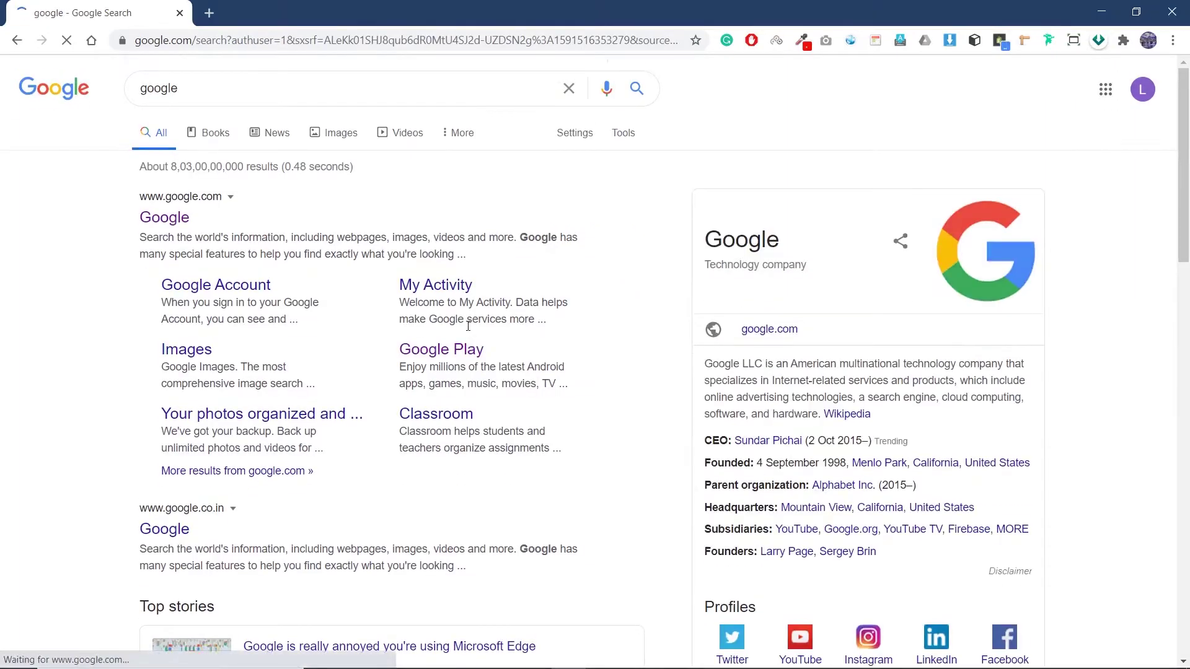
scroll(468, 326, "down", 20)
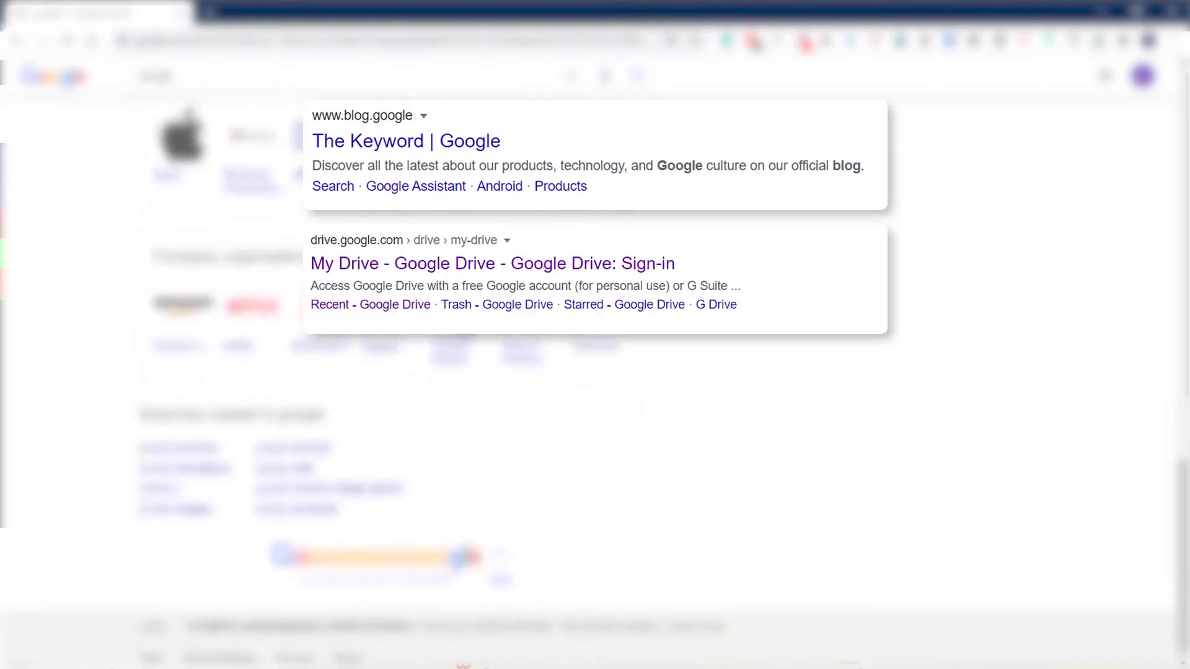
scroll(467, 326, "up", 12)
scroll(468, 326, "up", 5)
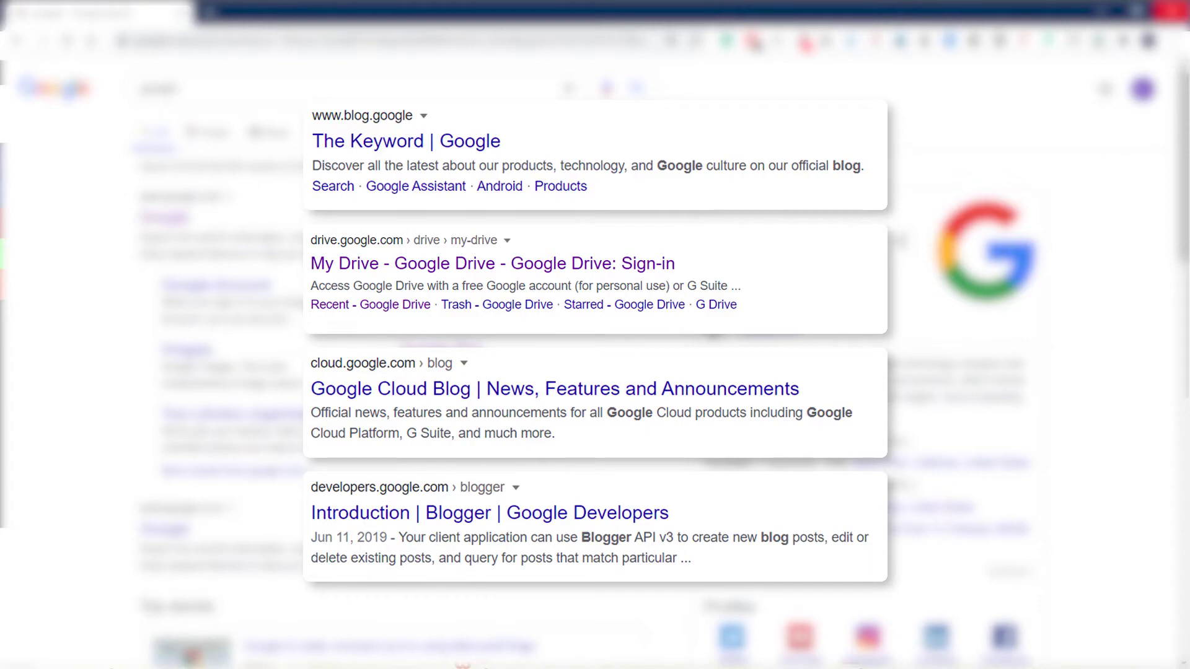
left_click(1171, 10)
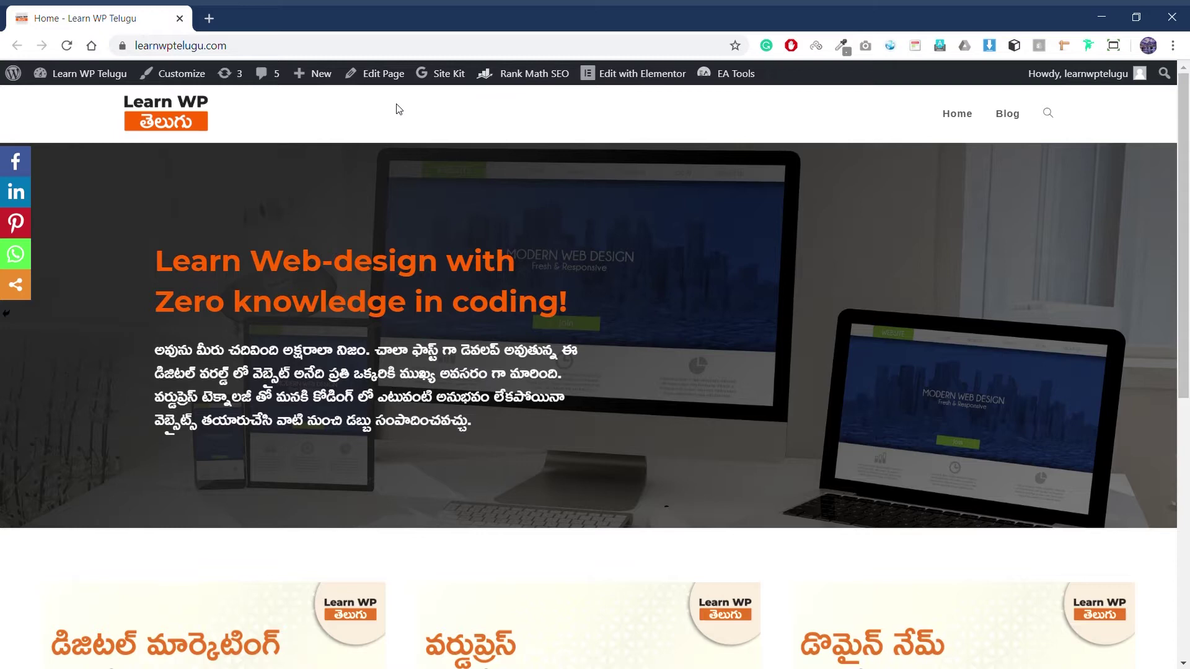
Step: Scroll through the Learn WP Telugu home page
scroll(426, 291, "down", 8)
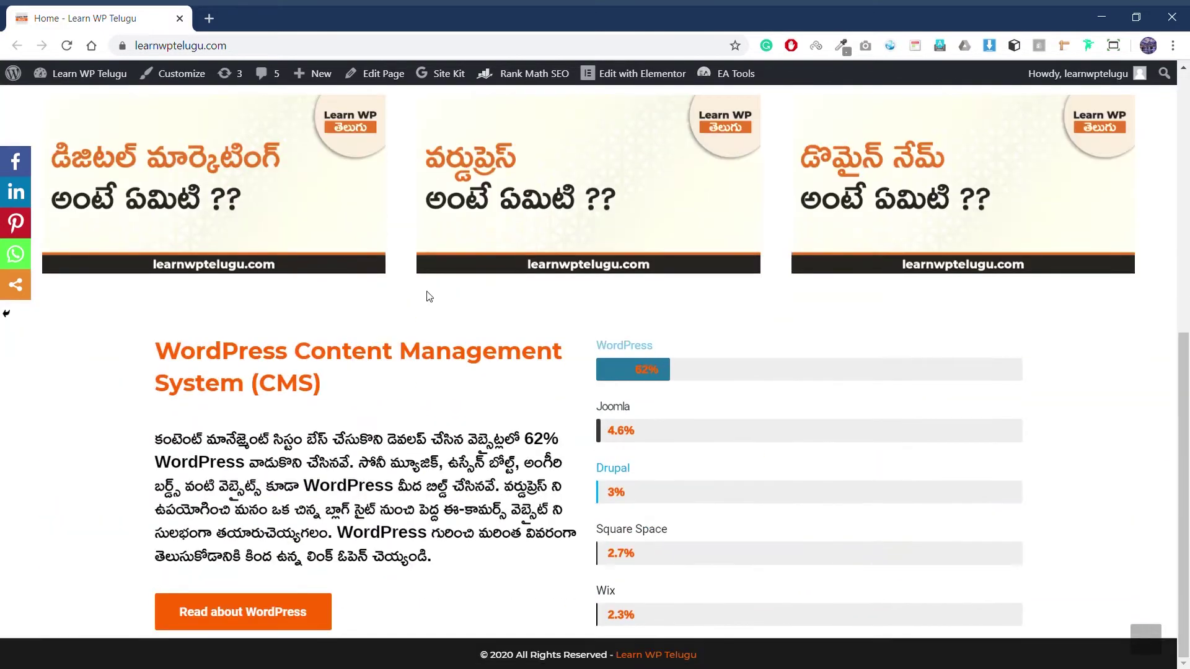
scroll(428, 294, "up", 3)
scroll(426, 291, "up", 5)
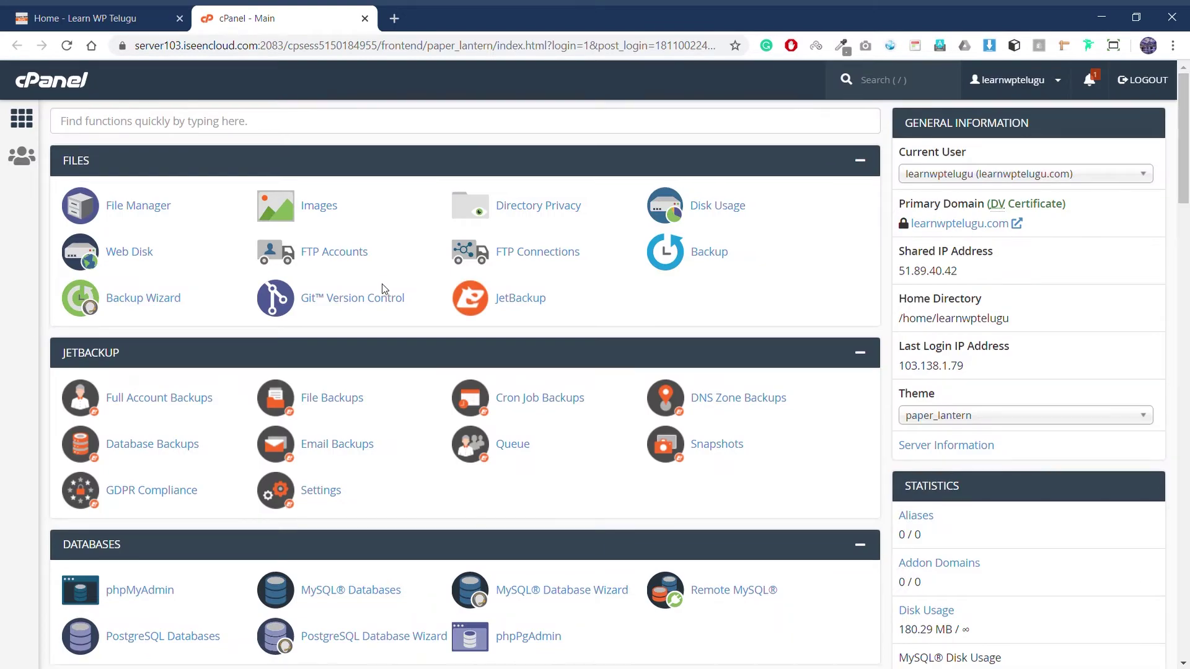
Step: Create subdomain 'help' with auto-filled document root help.learnwptelugu.com, then return to the Subdomains list
scroll(384, 282, "down", 3)
scroll(387, 289, "down", 4)
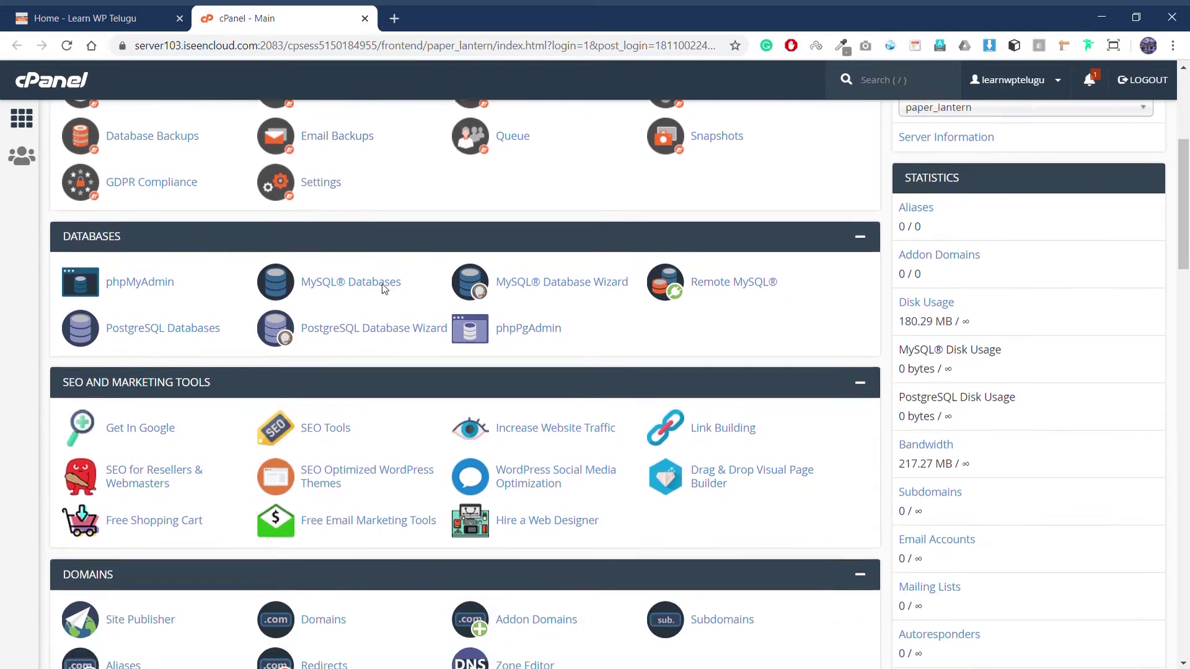
scroll(386, 289, "down", 1)
scroll(384, 288, "up", 8)
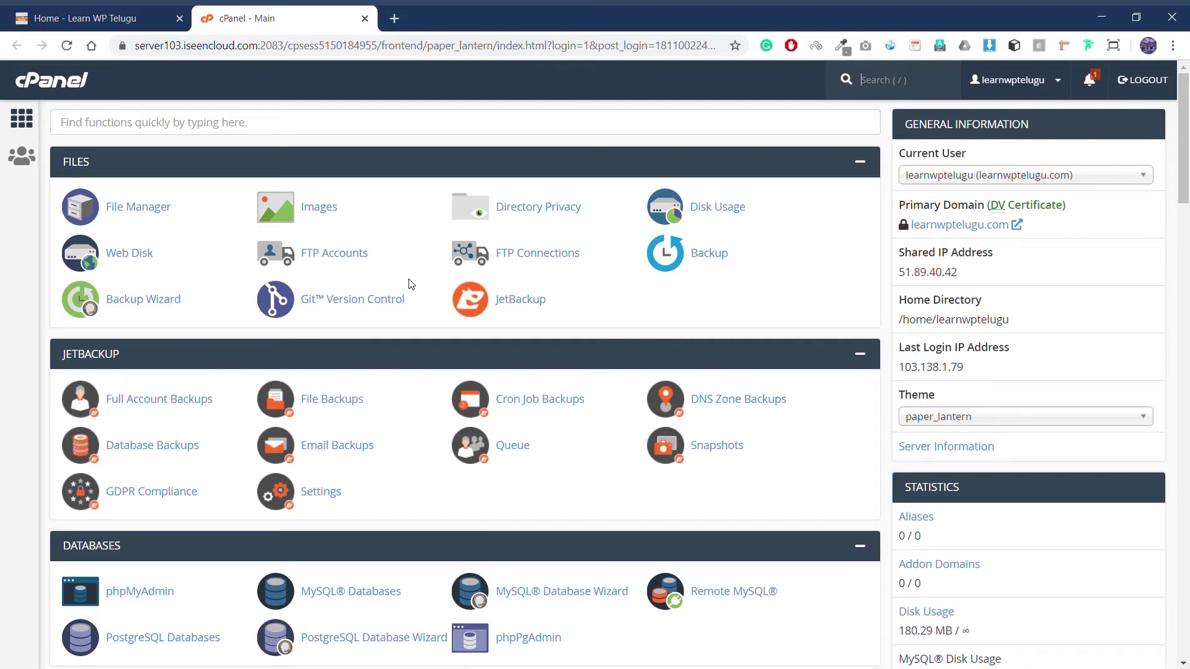
scroll(406, 283, "down", 8)
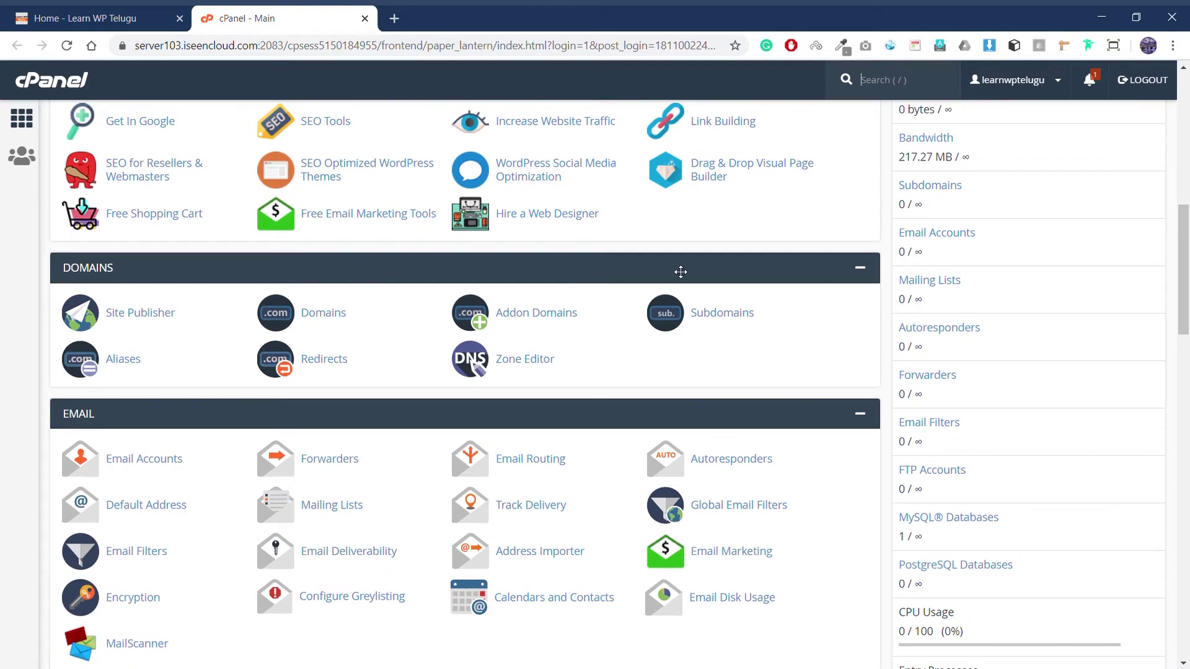
left_click(713, 327)
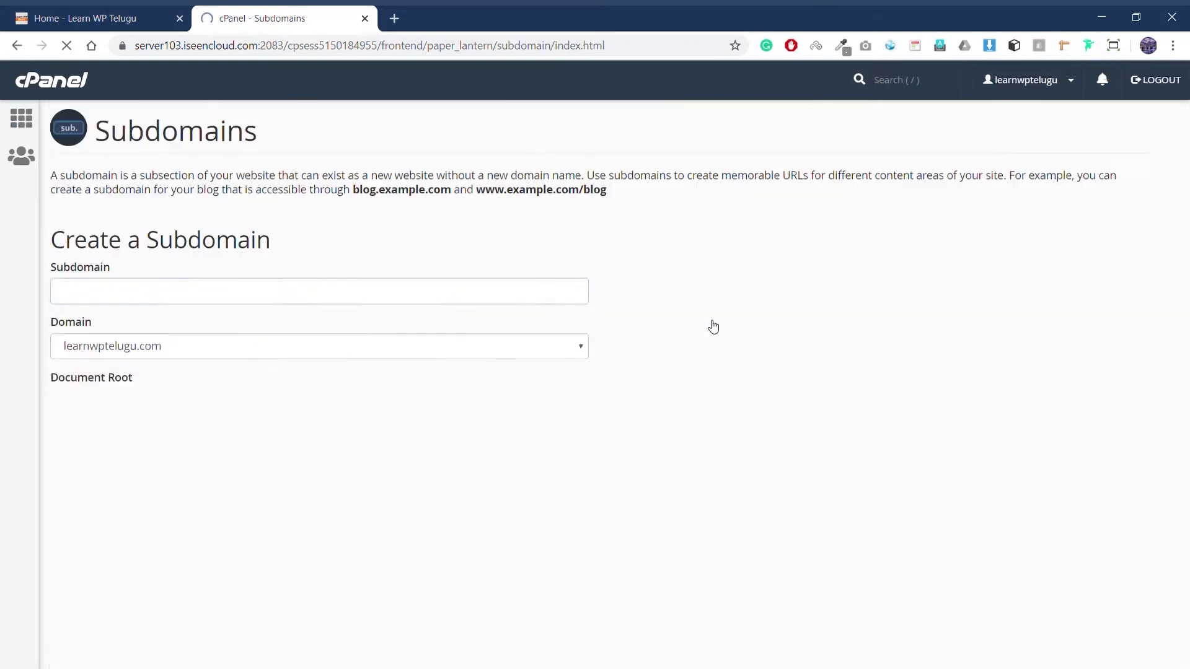
type("help")
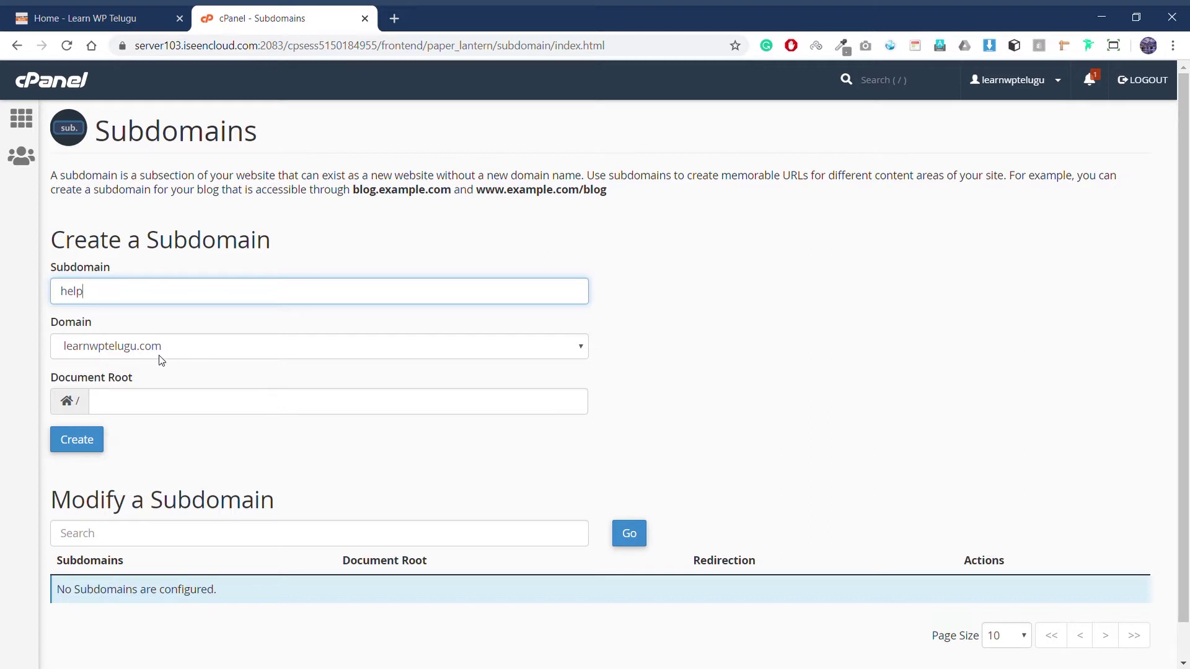
left_click(172, 404)
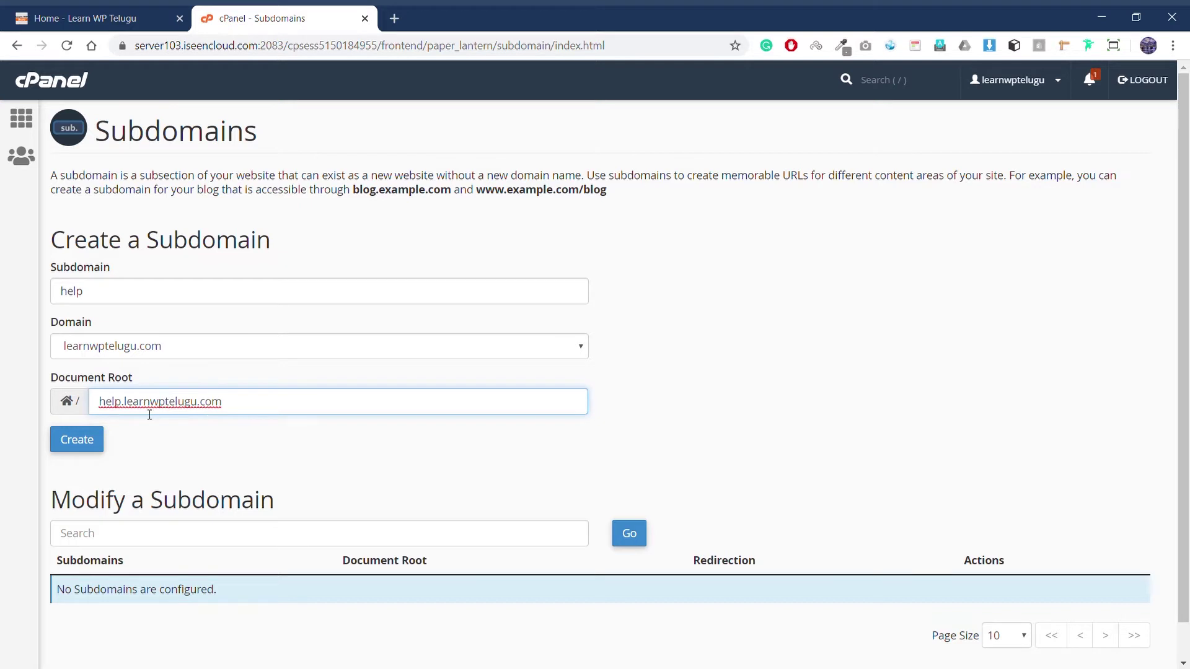
left_click(89, 438)
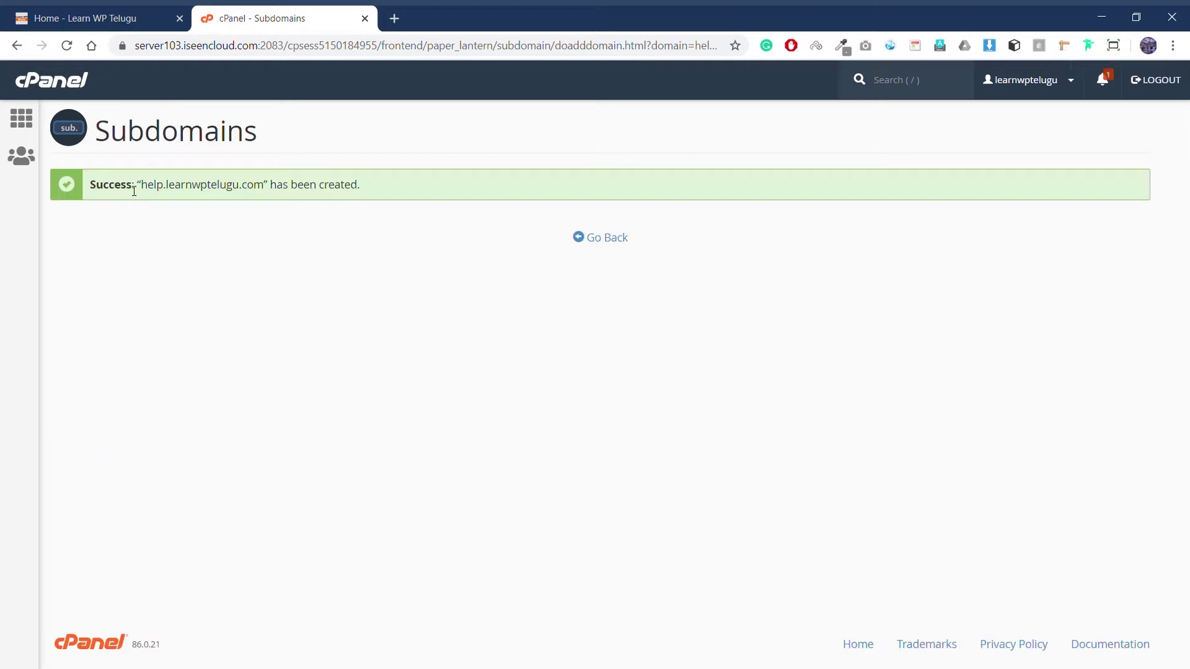
left_click(595, 237)
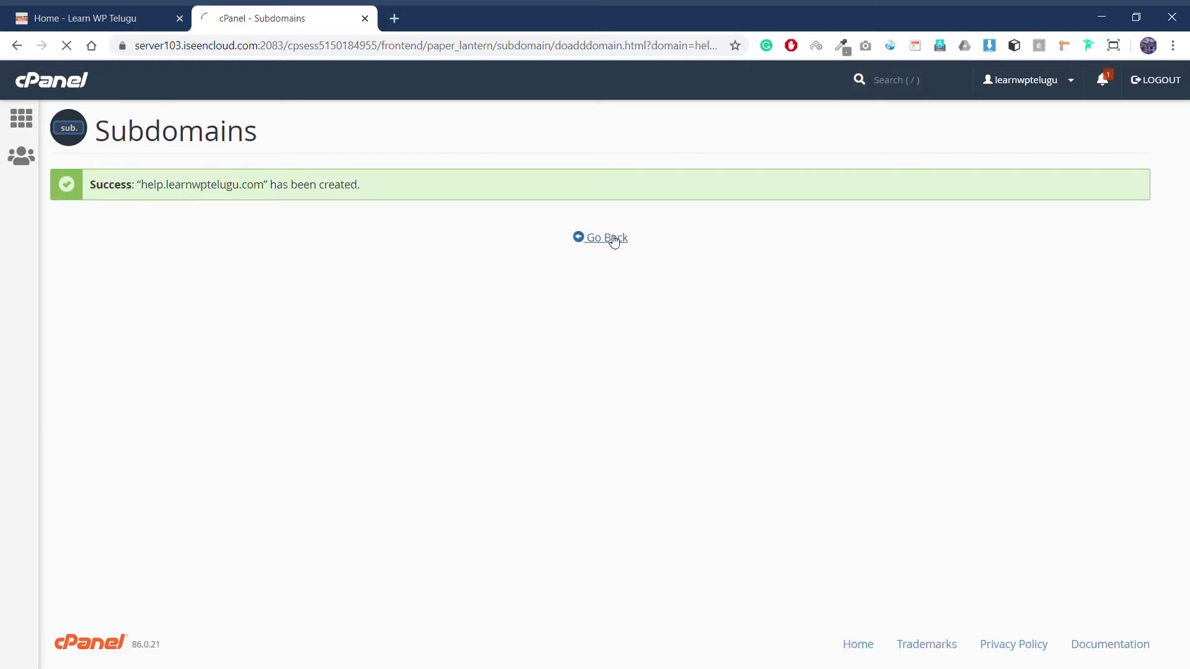
scroll(242, 546, "down", 1)
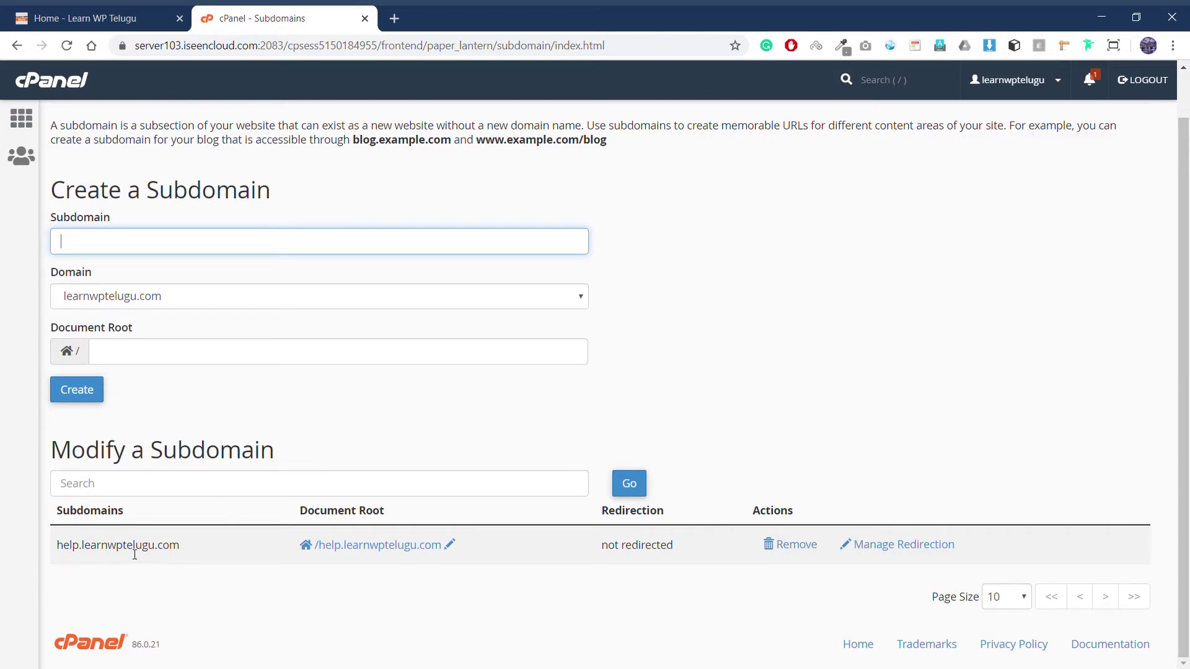
Step: Open the cPanel home page in a new tab and launch File Manager
middle_click(28, 123)
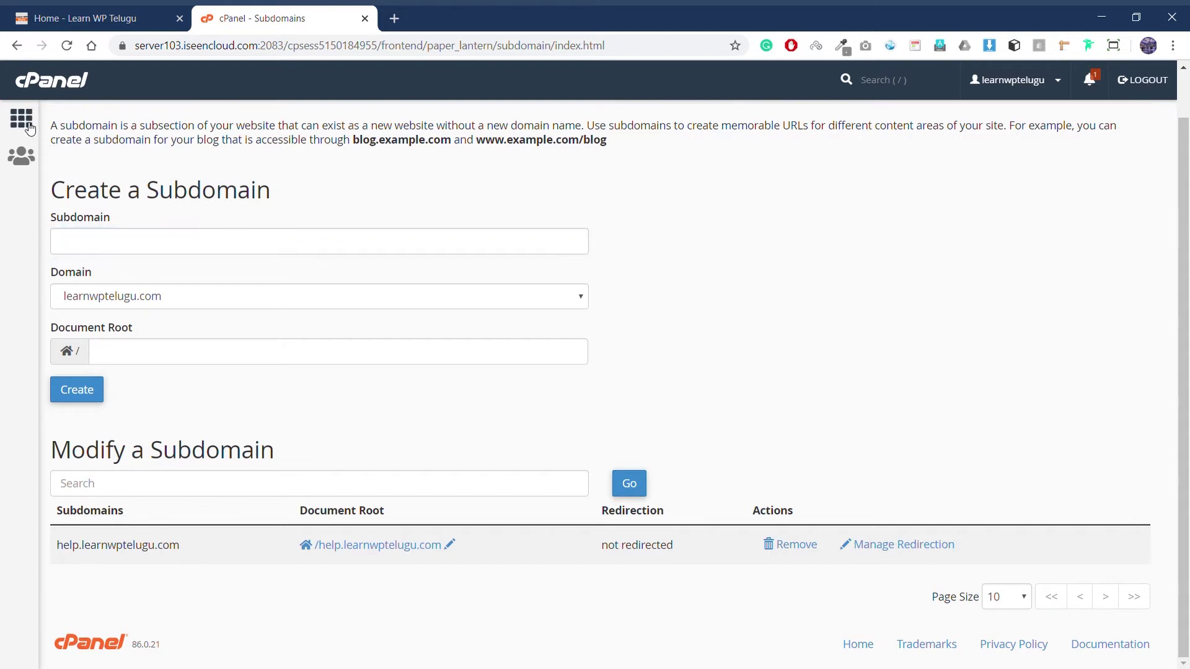
key("ctrl+Tab")
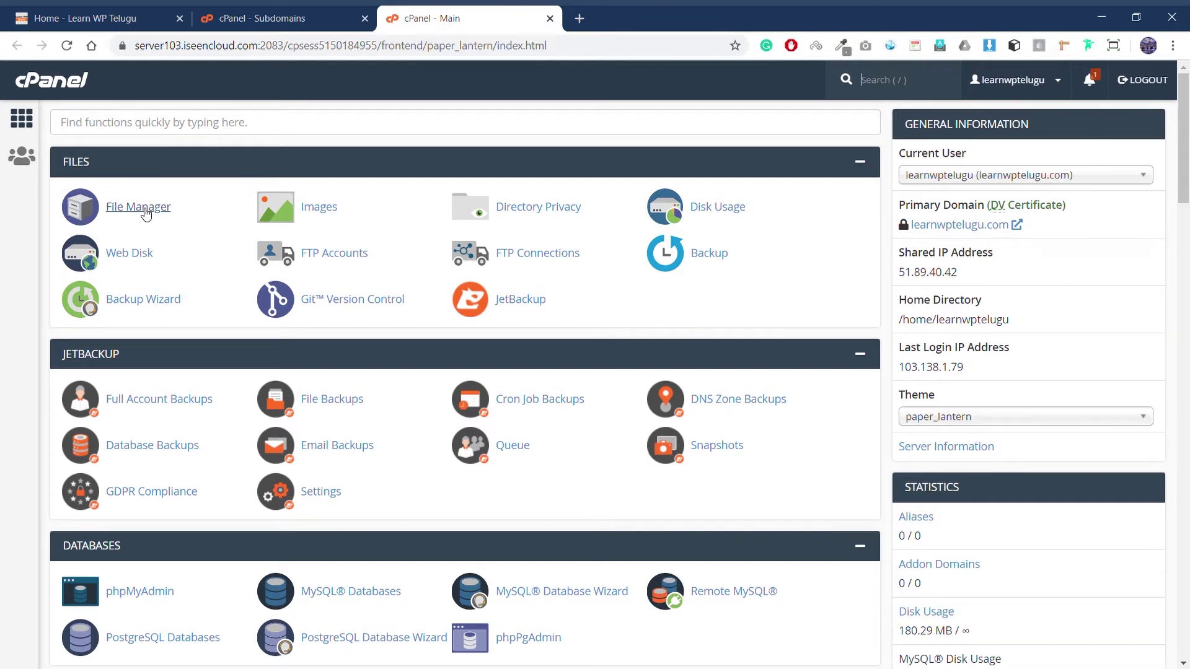
left_click(138, 207)
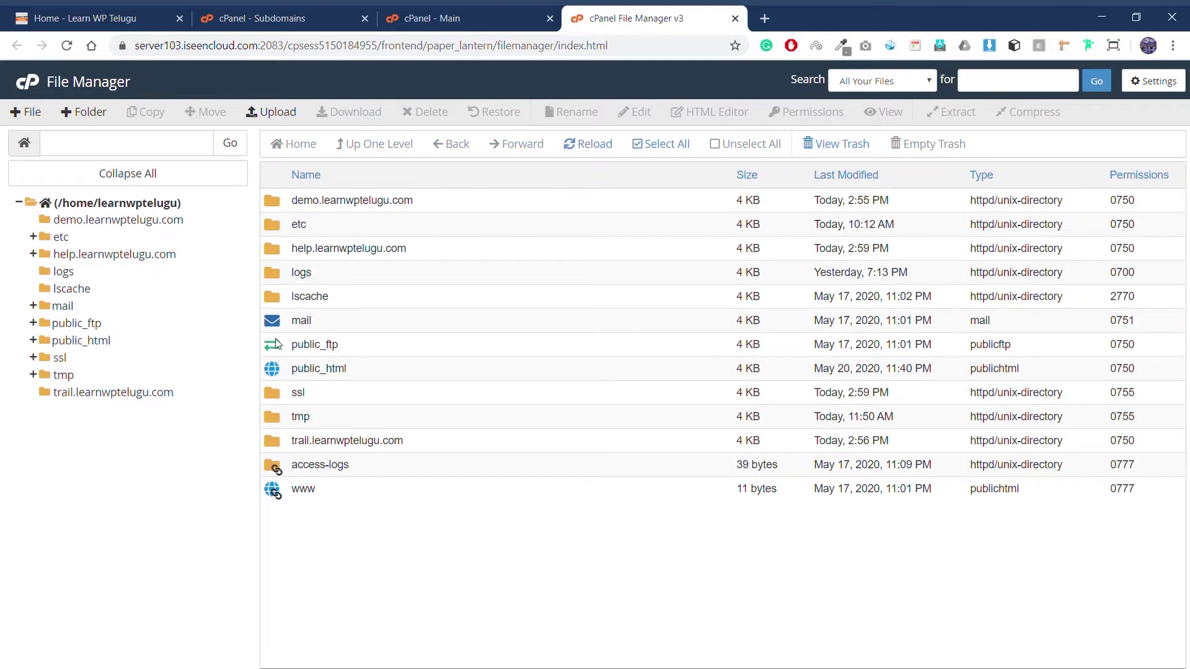
left_click(85, 25)
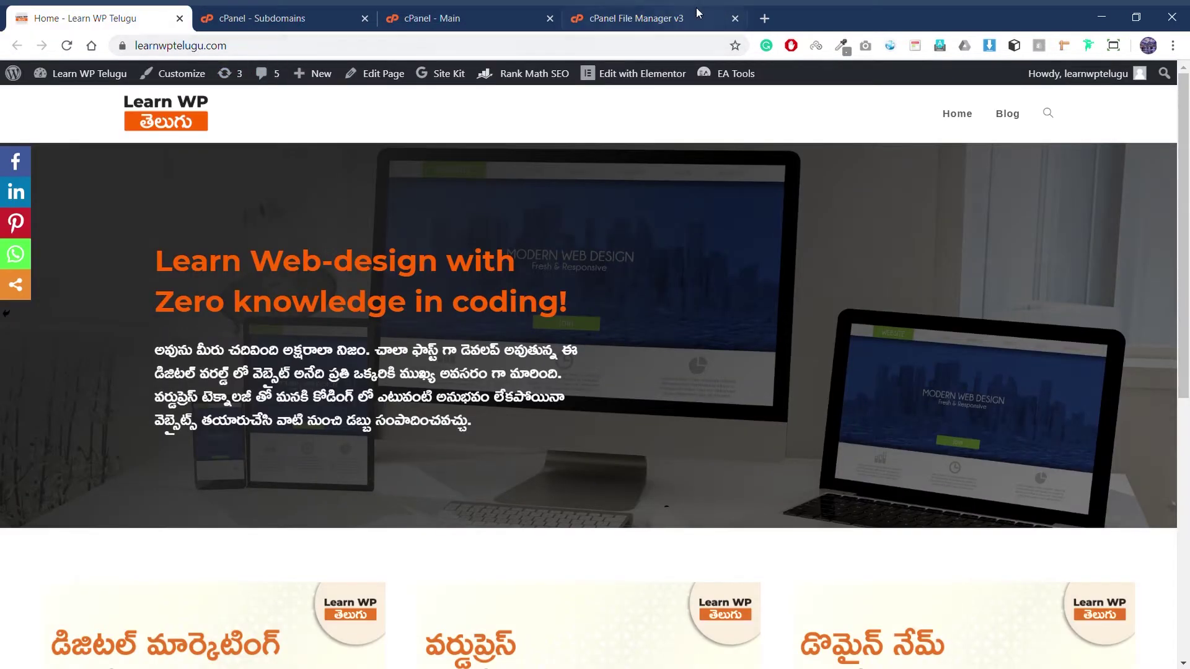
left_click(699, 16)
Step: Browse public_html/wp-content, then open the help.learnwptelugu.com folder containing only cgi-bin
double_click(280, 370)
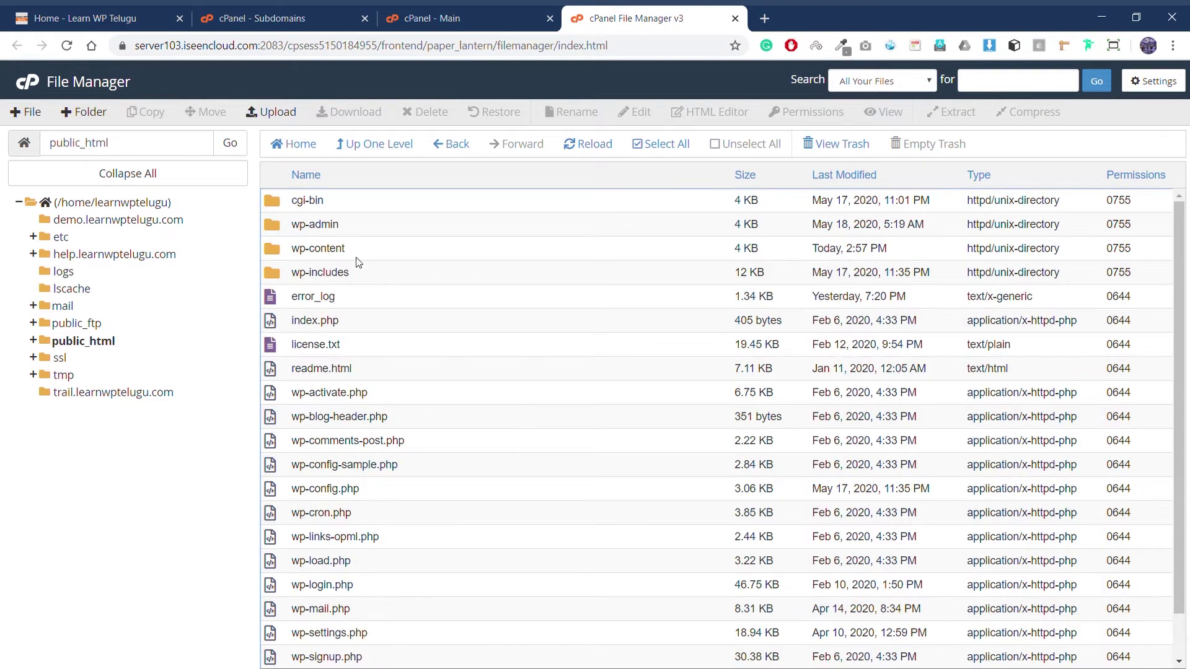
double_click(273, 249)
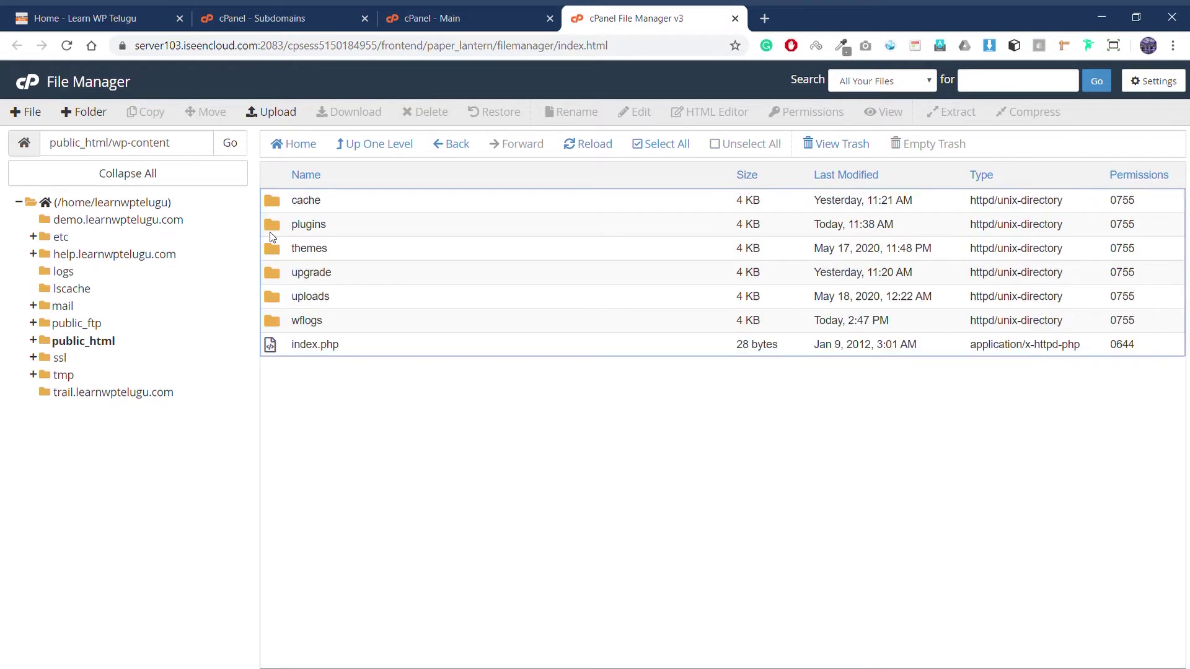
double_click(274, 235)
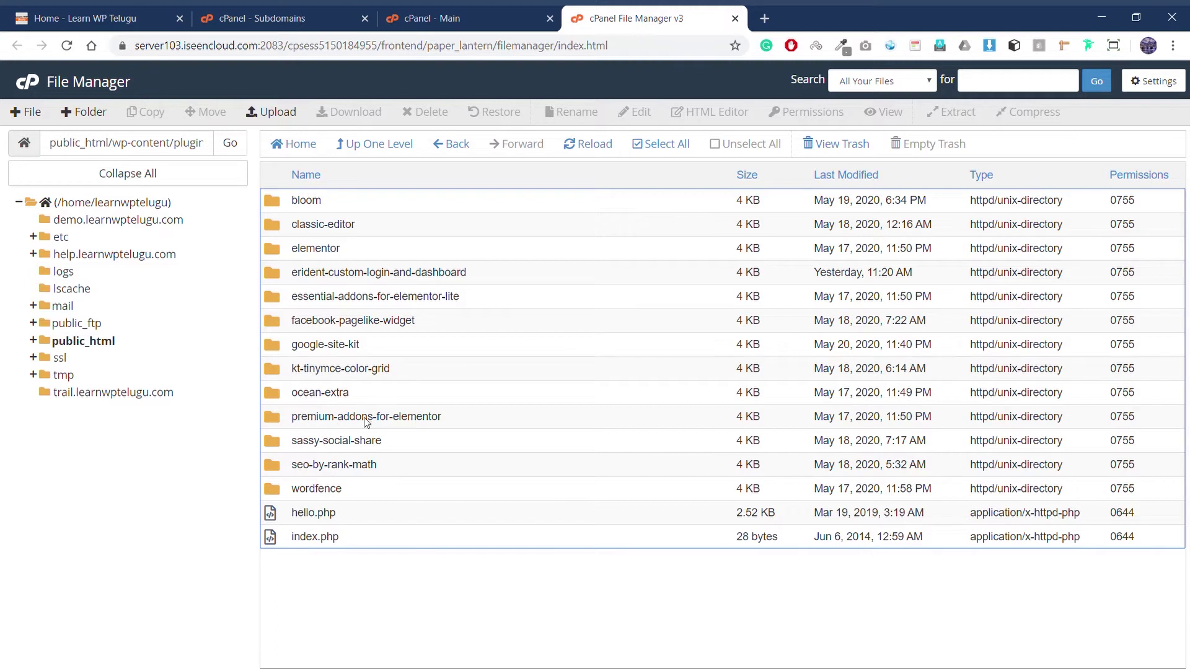
left_click(458, 144)
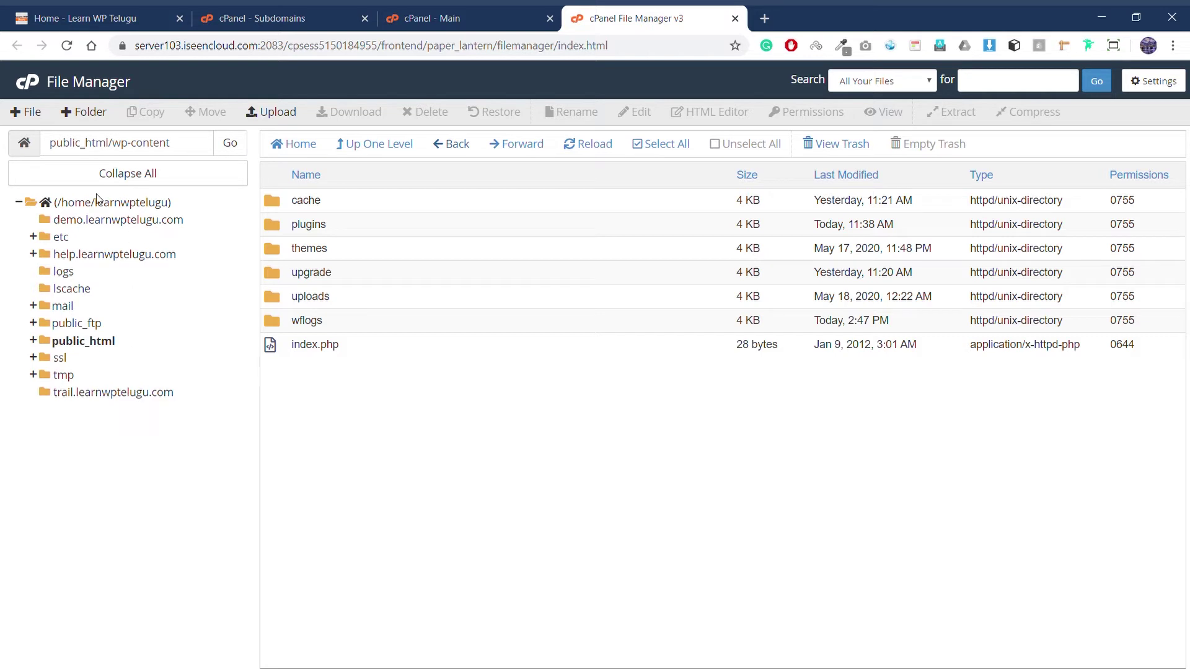
left_click(115, 253)
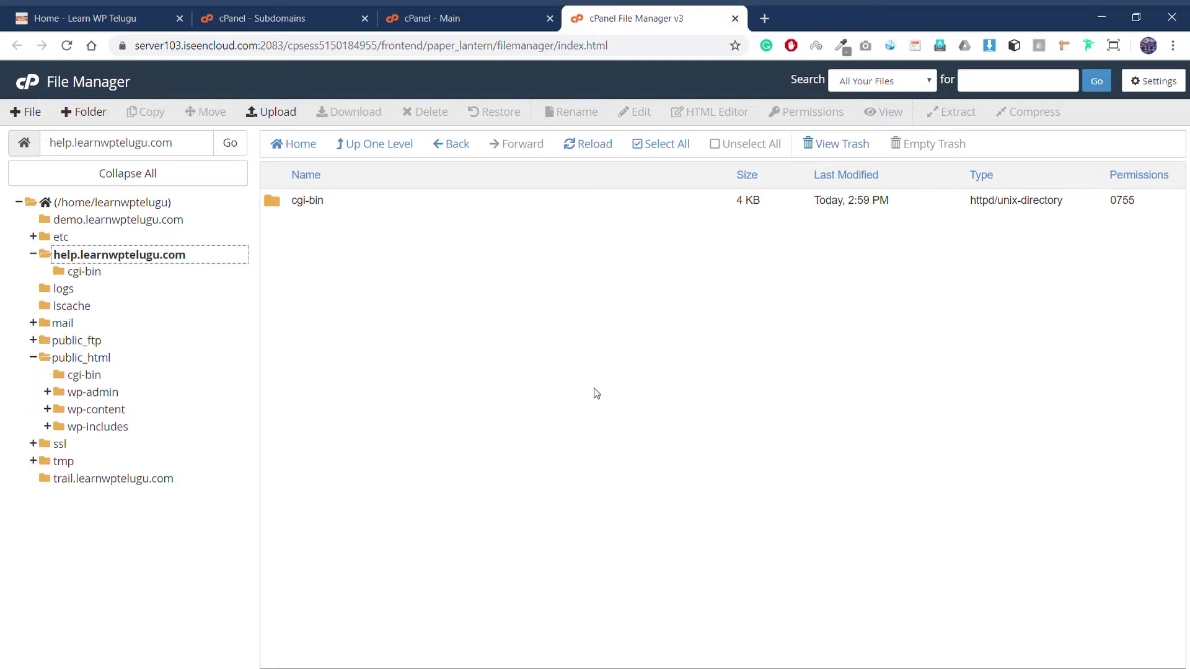
Step: Go to wordpress.org in a new tab and open its Download page
left_click(765, 19)
type("wordpre")
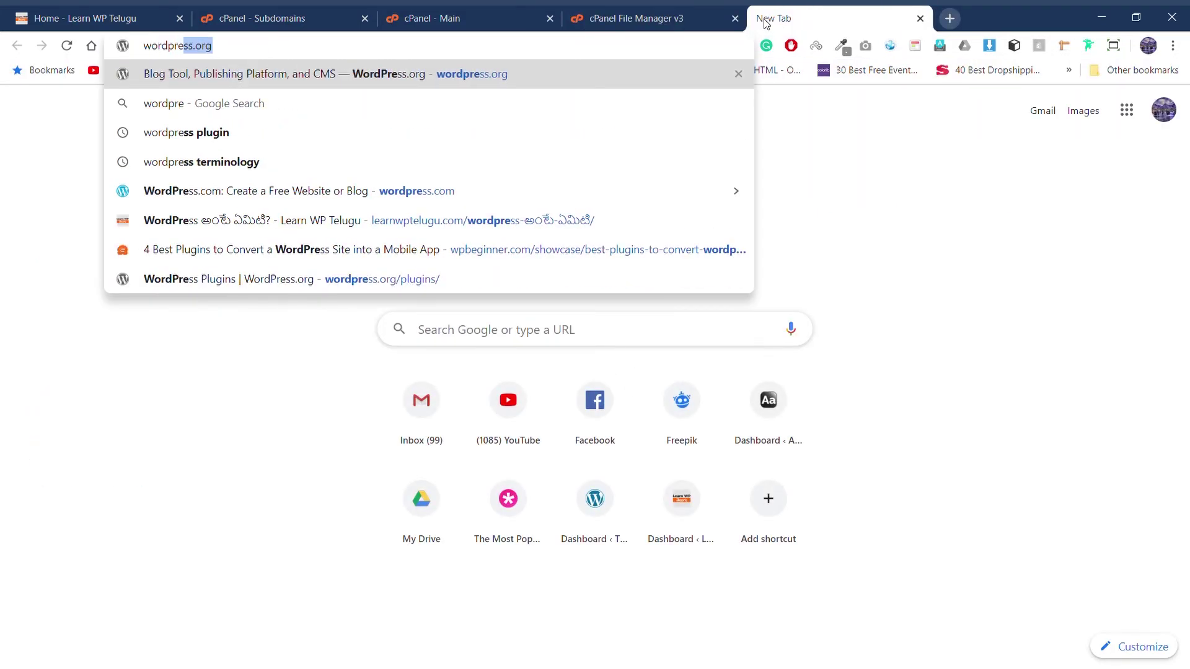
key("Return")
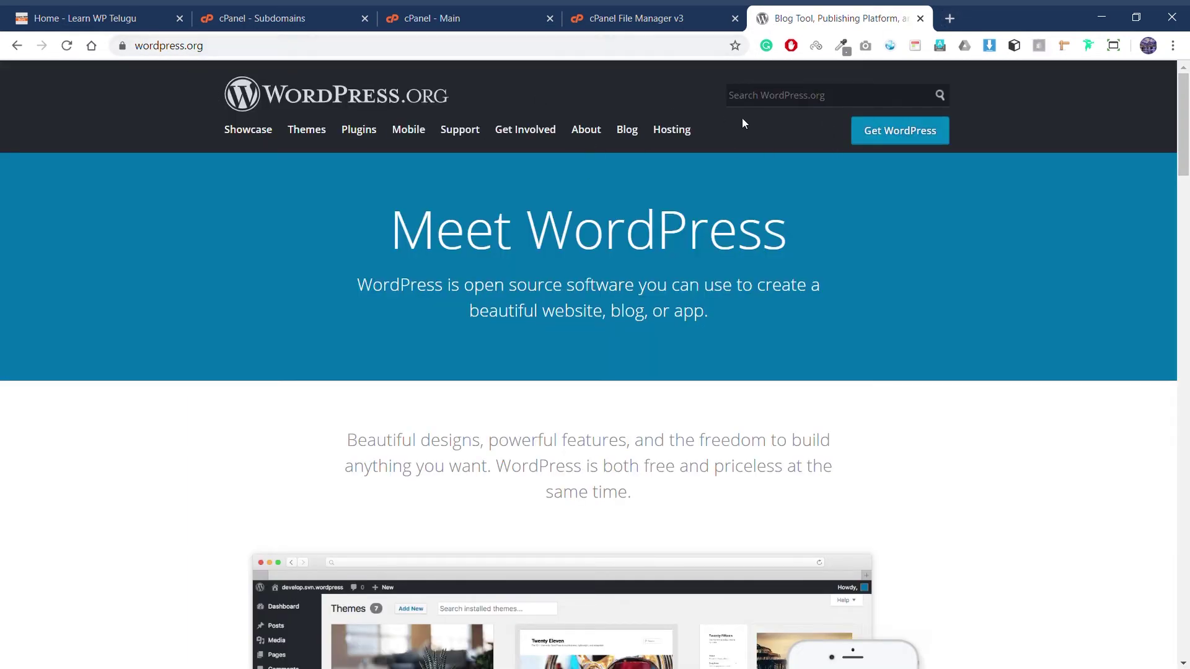
left_click(879, 138)
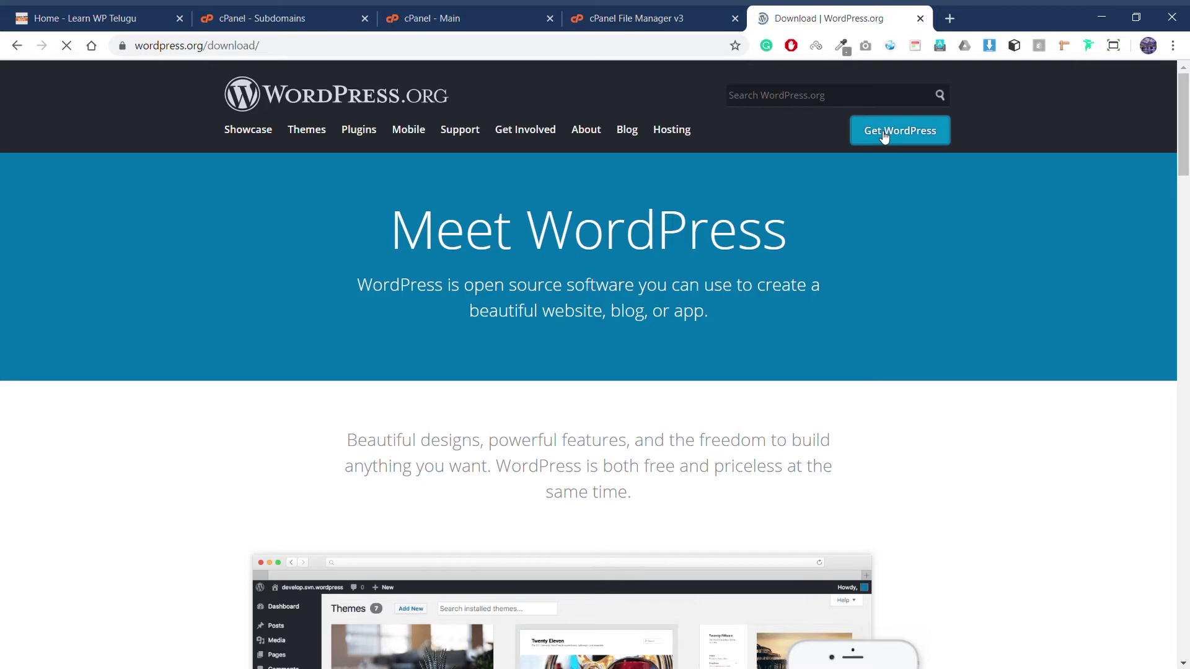
Step: Download the WordPress 5.4.1 zip, then return to the cPanel File Manager tab
left_click_drag(390, 496, 897, 494)
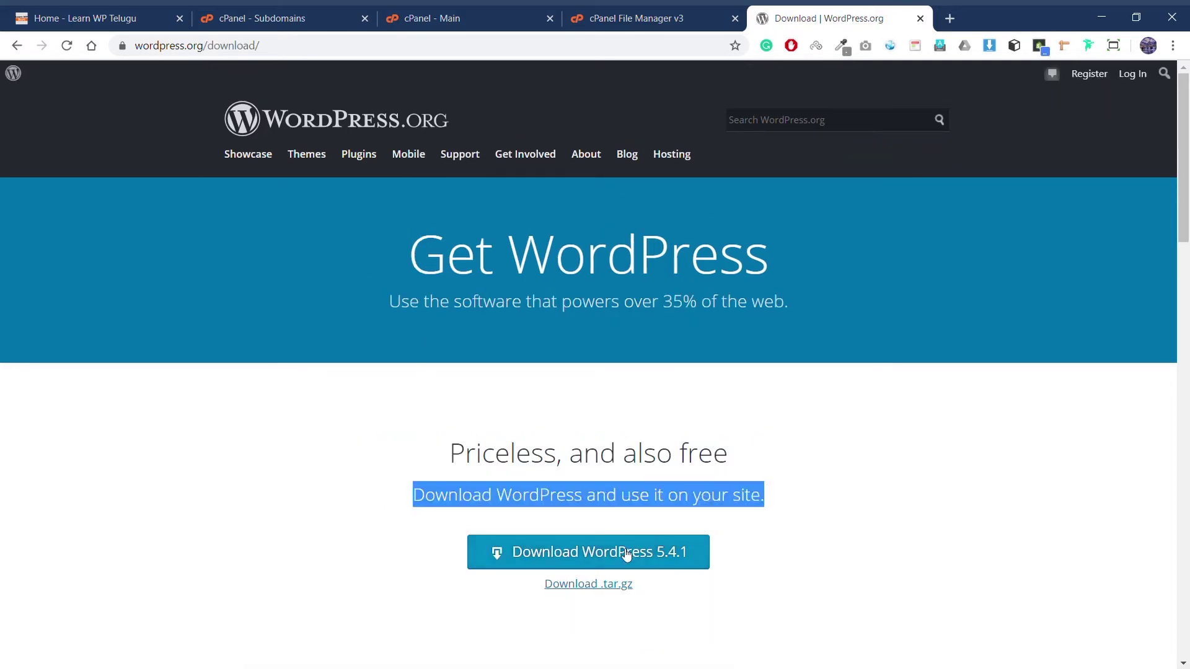
scroll(765, 473, "down", 2)
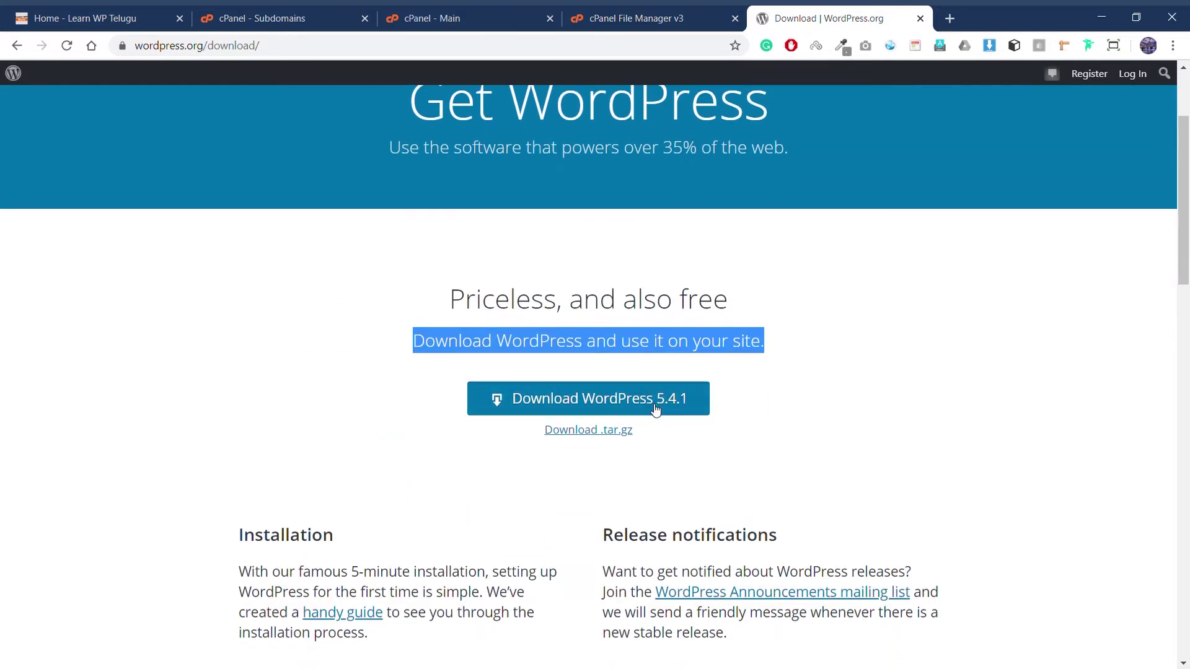
left_click(664, 412)
left_click(784, 198)
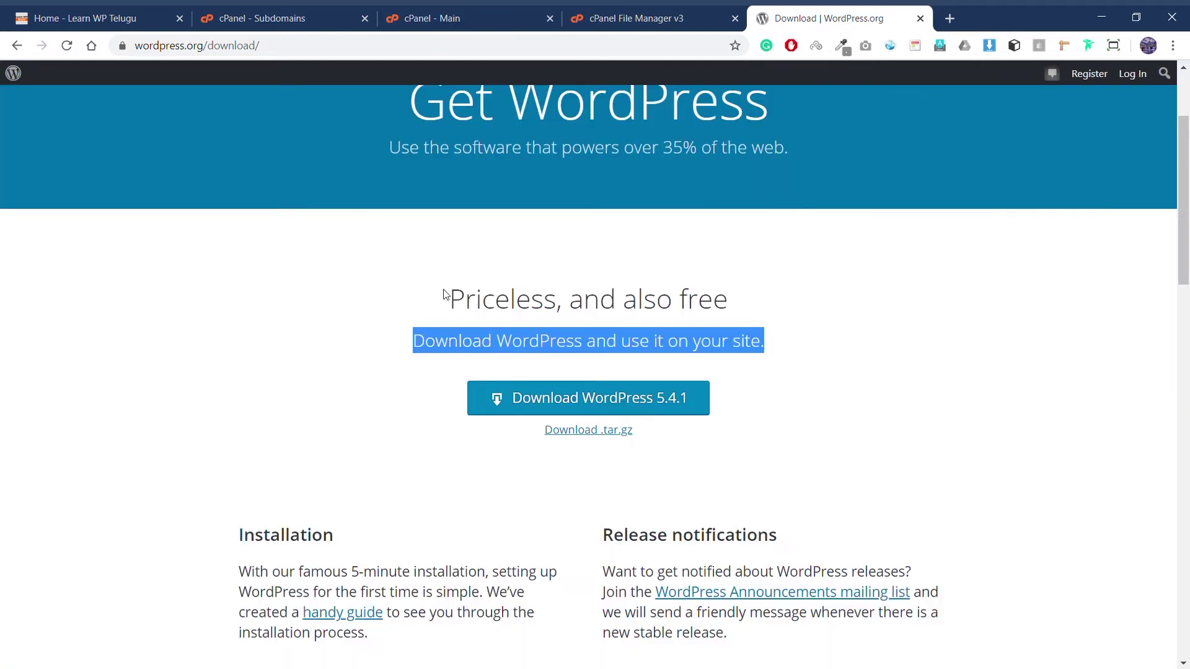
left_click(415, 12)
left_click(657, 18)
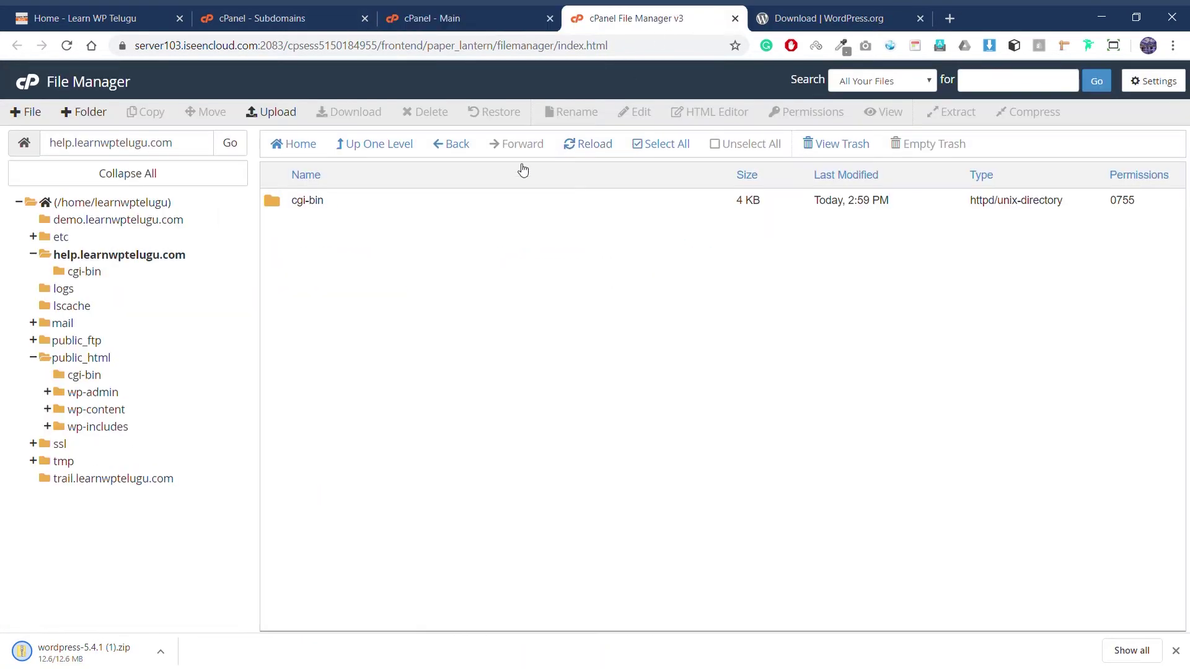
Step: Upload wordpress-5.4.1.zip (12.60 MB) into help.learnwptelugu.com and close the upload tab
left_click(279, 114)
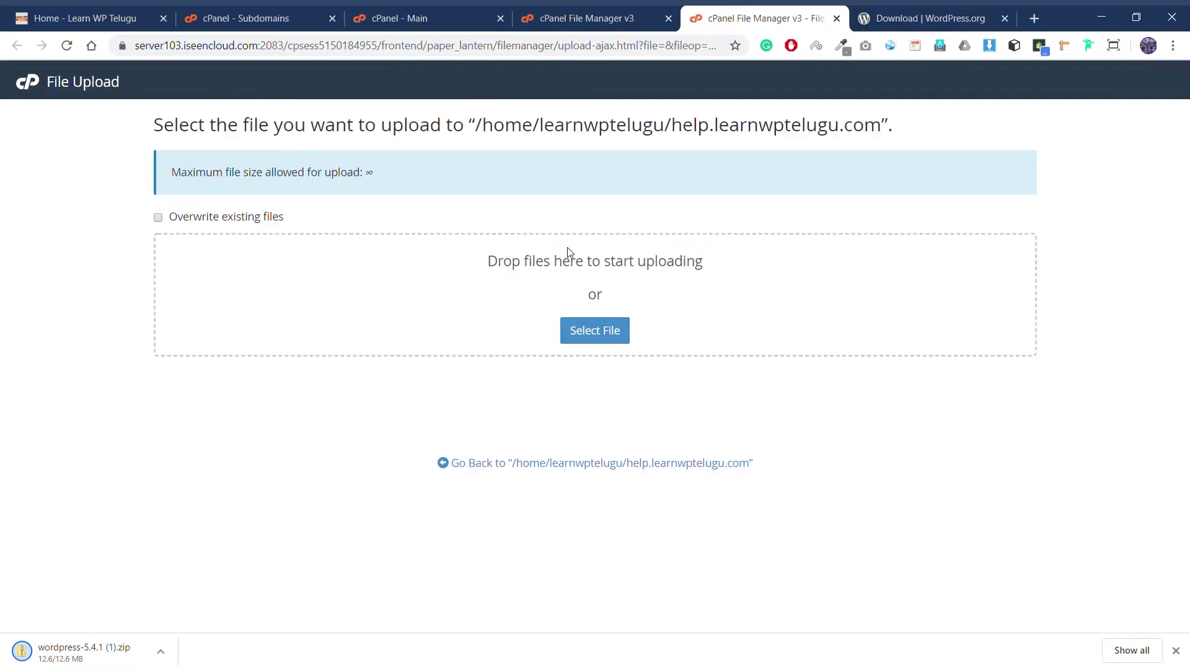
left_click(588, 338)
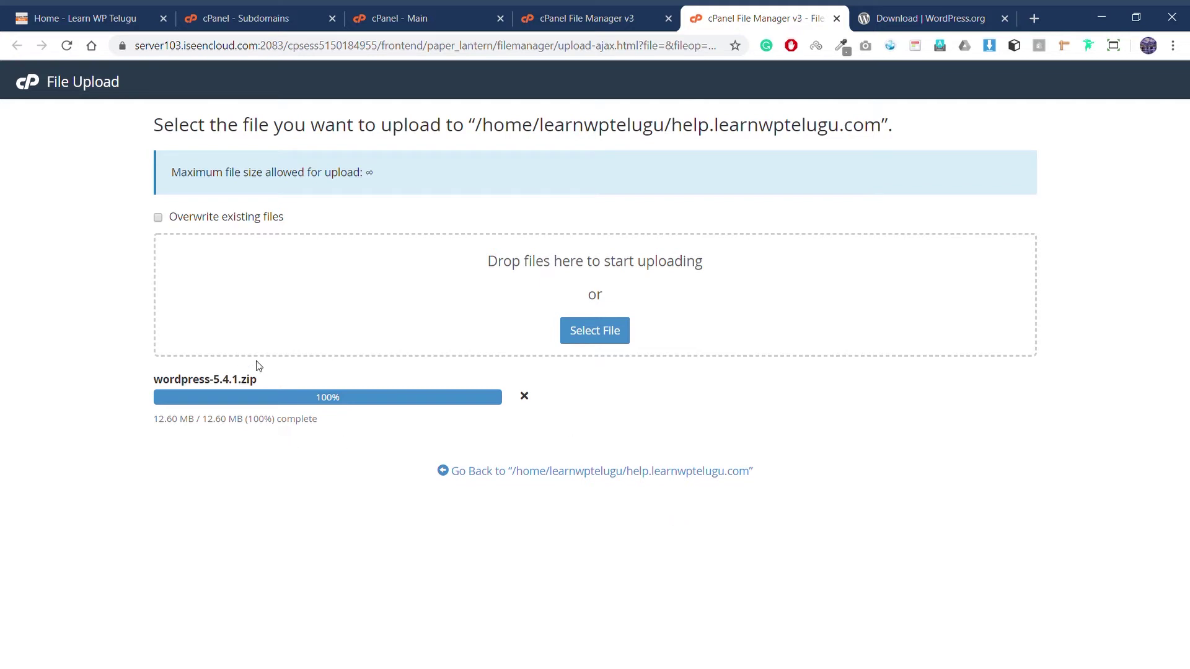
key("ctrl+w")
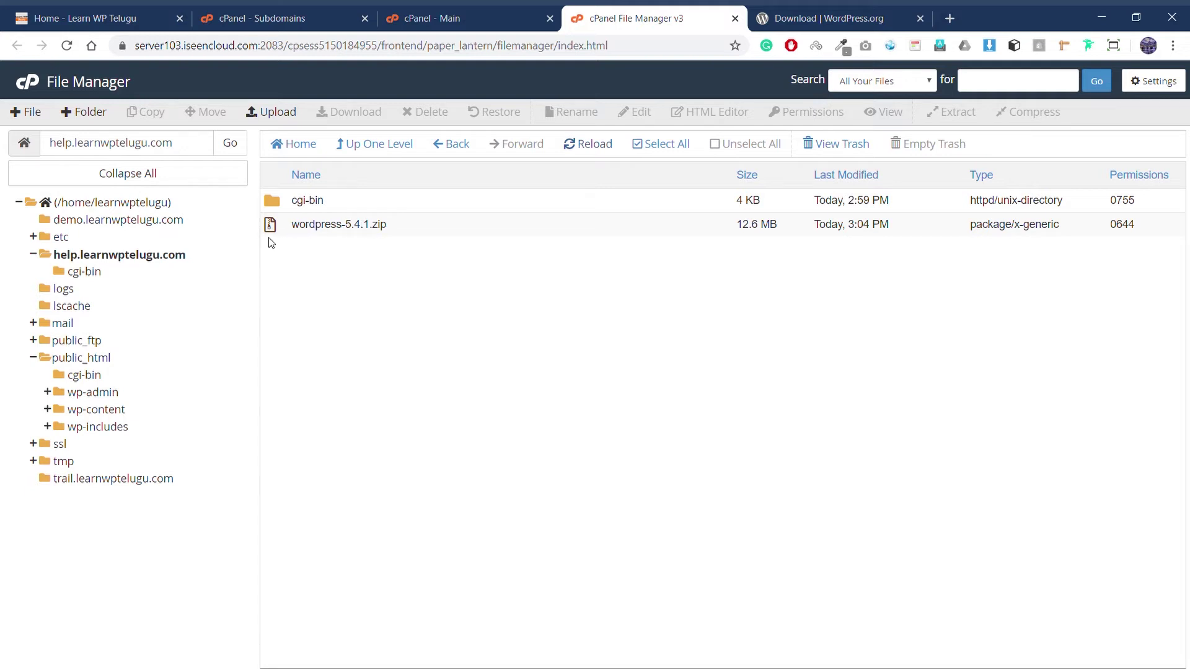
Step: Extract wordpress-5.4.1.zip into help.learnwptelugu.com and open the resulting wordpress folder
left_click(279, 225)
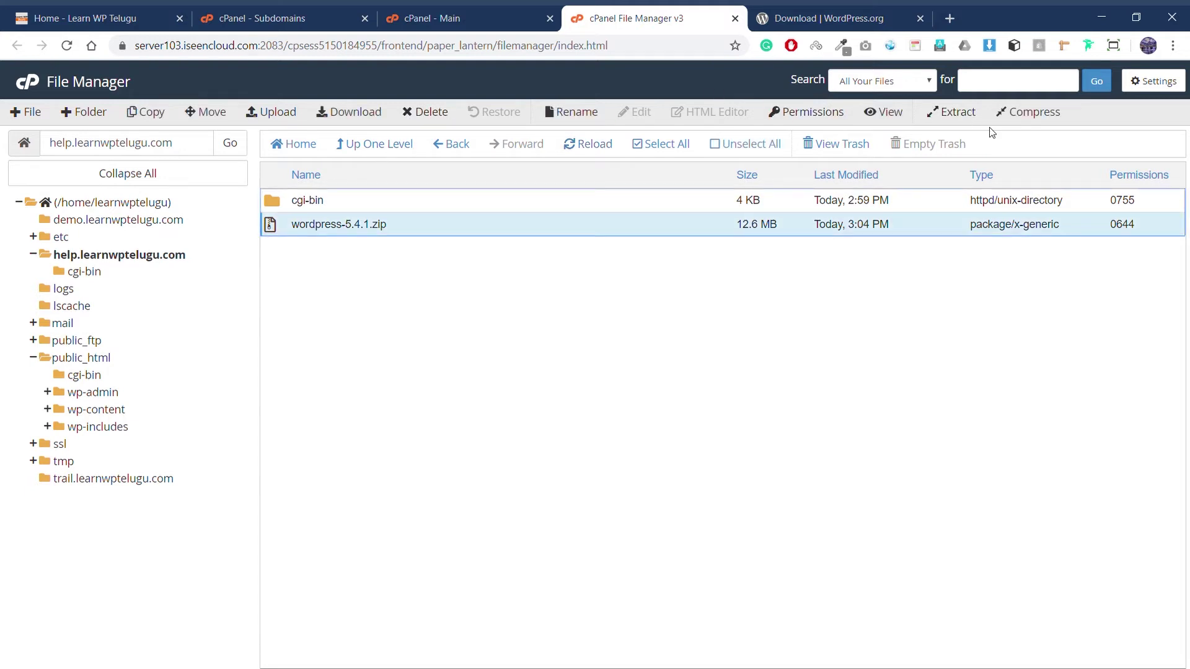
left_click(954, 112)
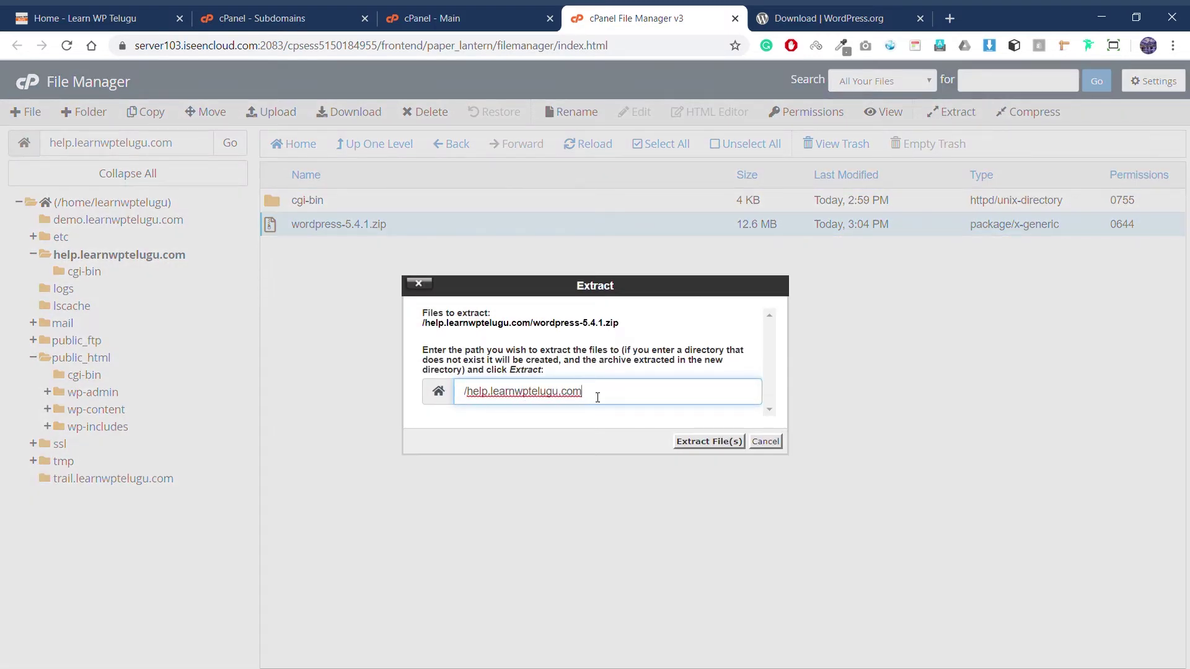
left_click(708, 442)
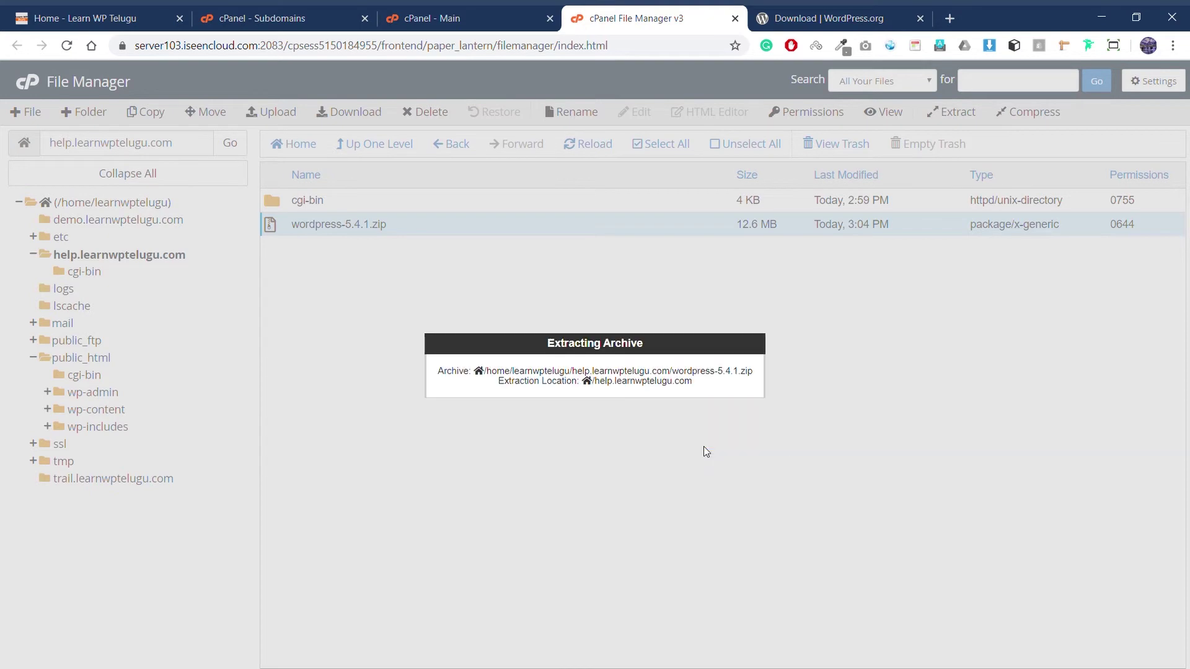
key("Escape")
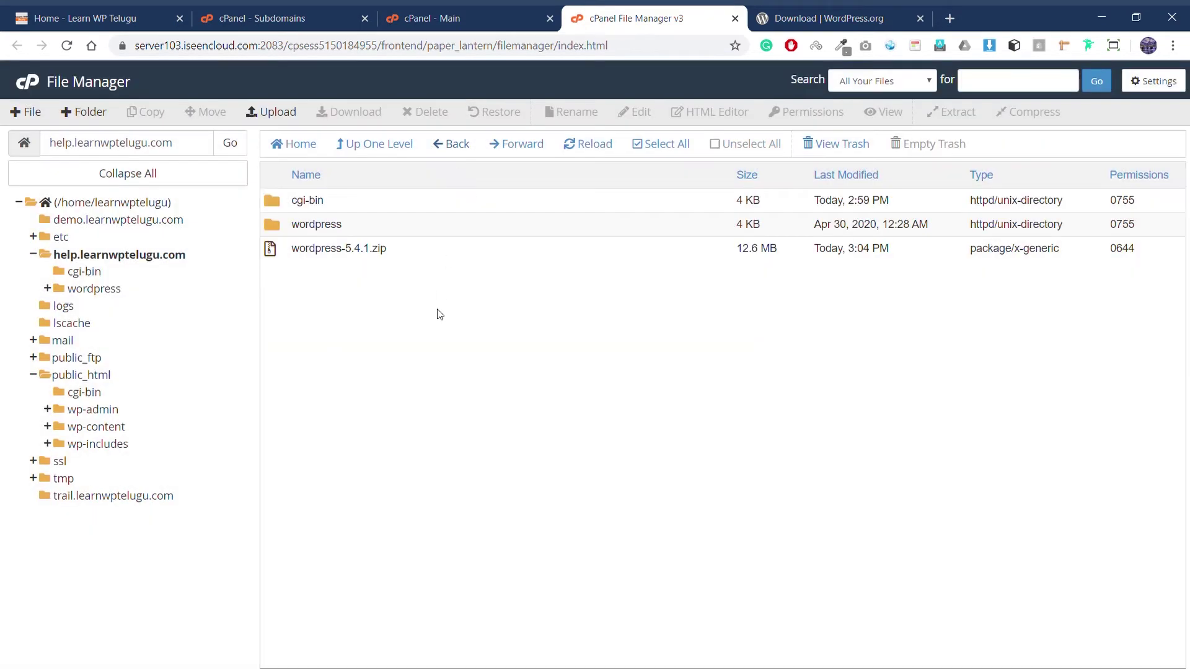
double_click(277, 227)
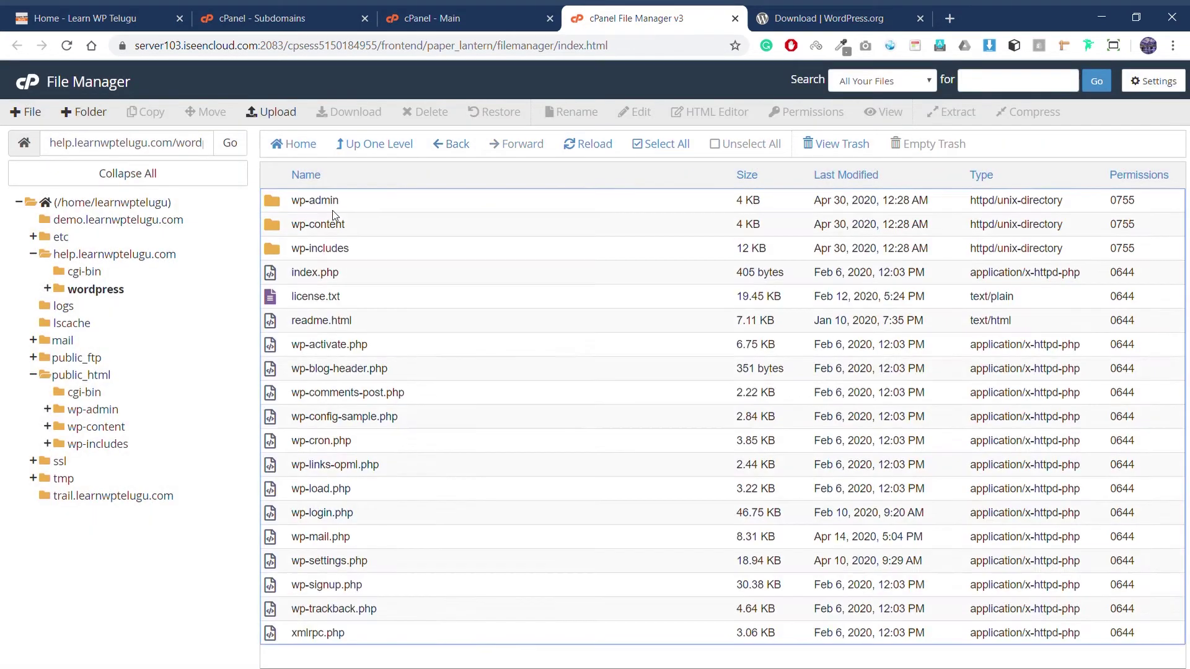
left_click(335, 207)
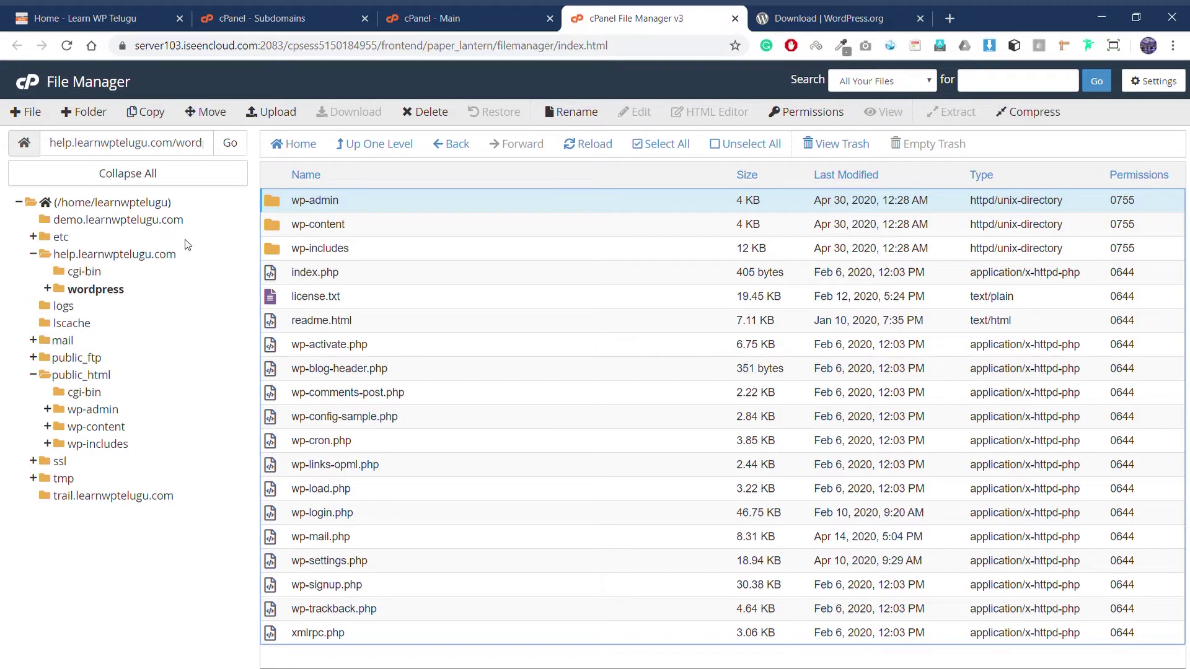
Step: Move all files from the wordpress folder up to help.learnwptelugu.com by trimming 'wordpress' from the path
left_click(301, 645, "shift")
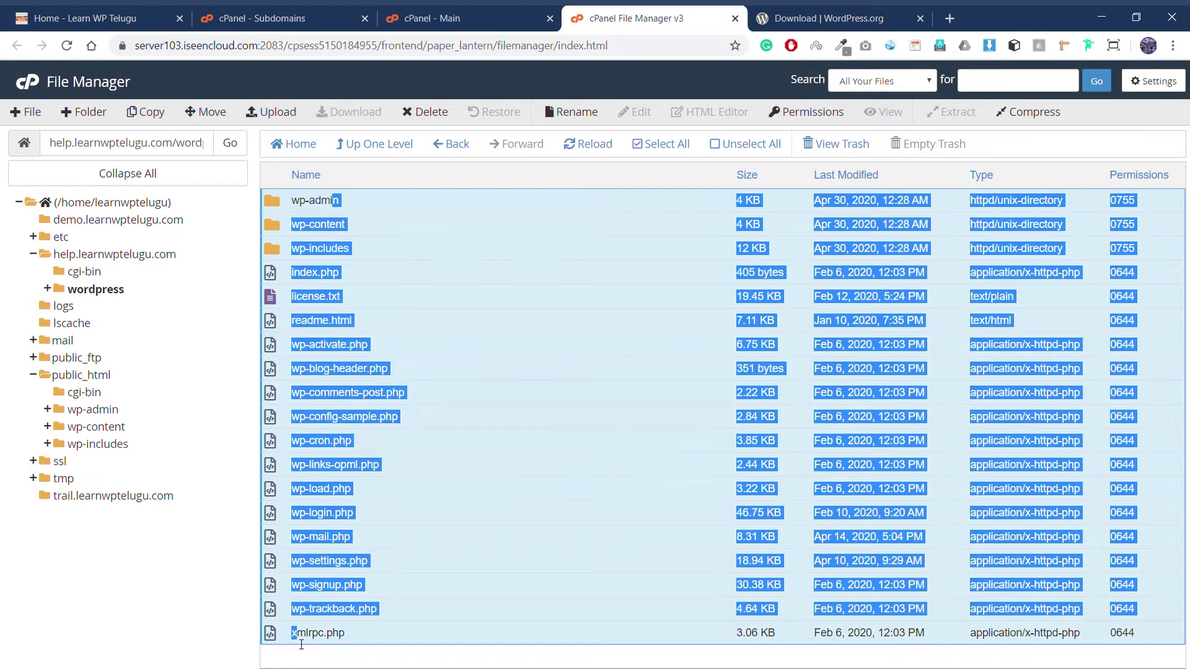
left_click(205, 113)
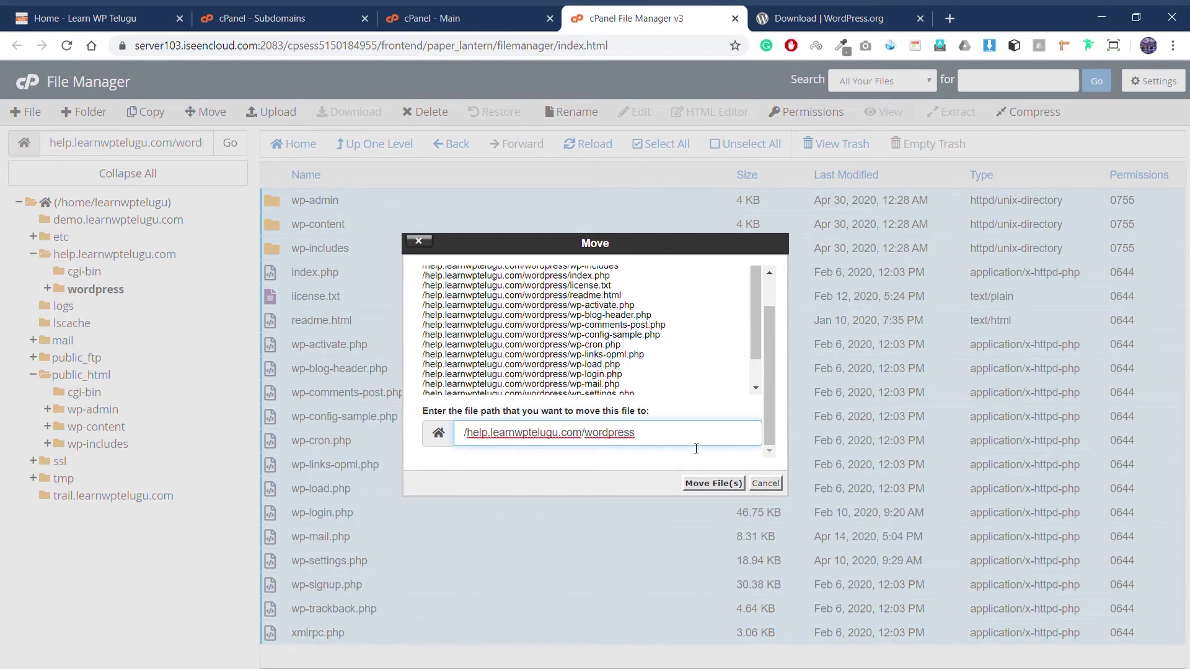
left_click_drag(585, 442, 695, 443)
key("BackSpace")
left_click(714, 483)
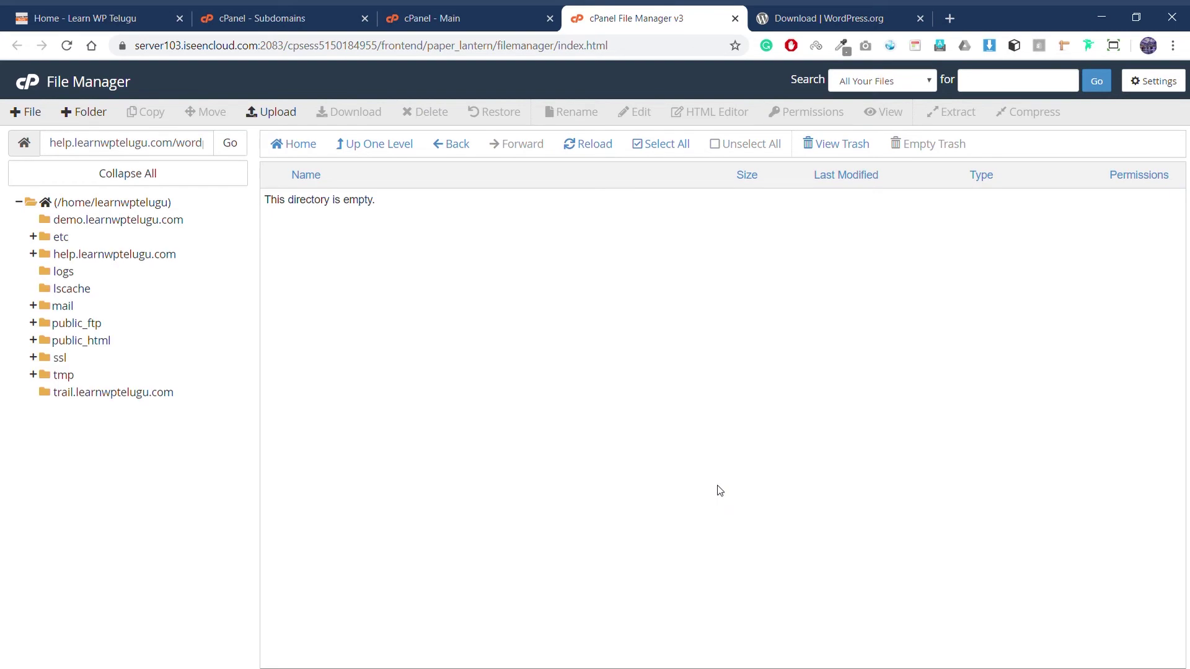
left_click(104, 255)
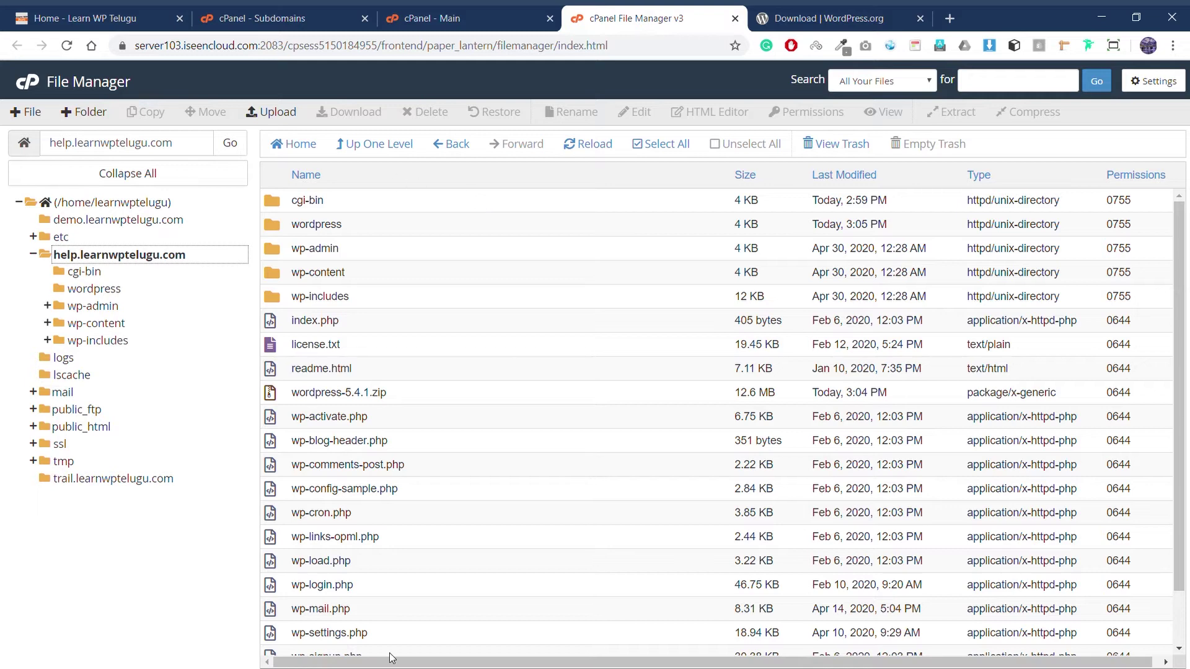
Step: Create MySQL database 'help12hsvd' via MySQL Databases and copy its full prefixed name
left_click(459, 15)
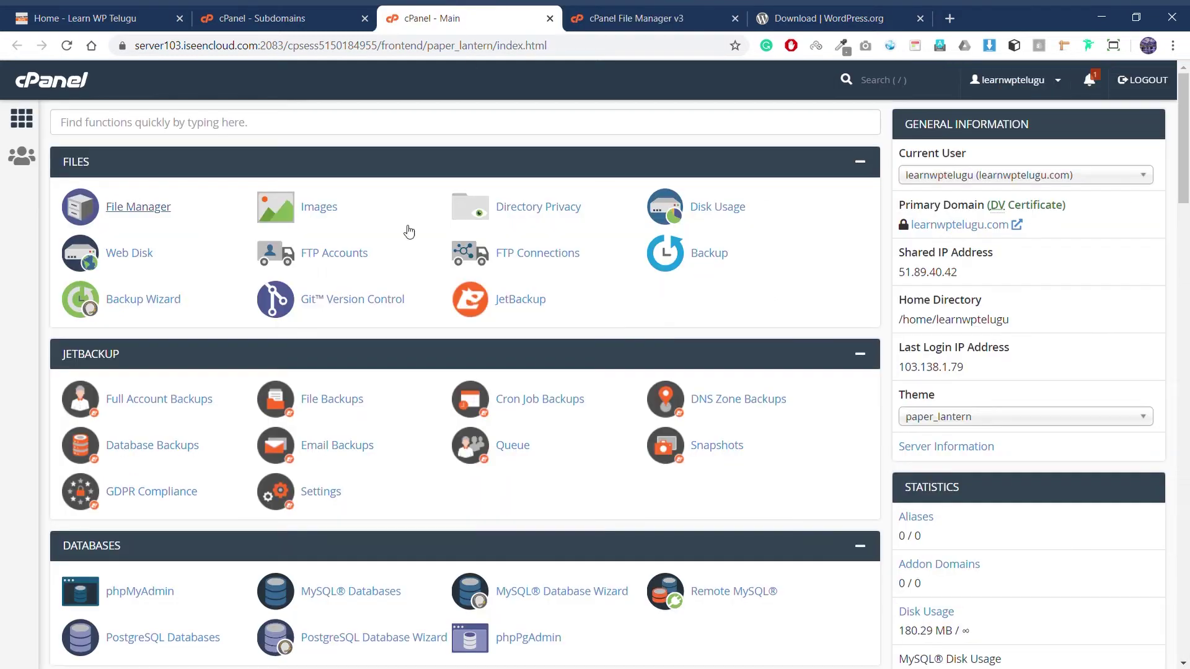
scroll(409, 285, "down", 5)
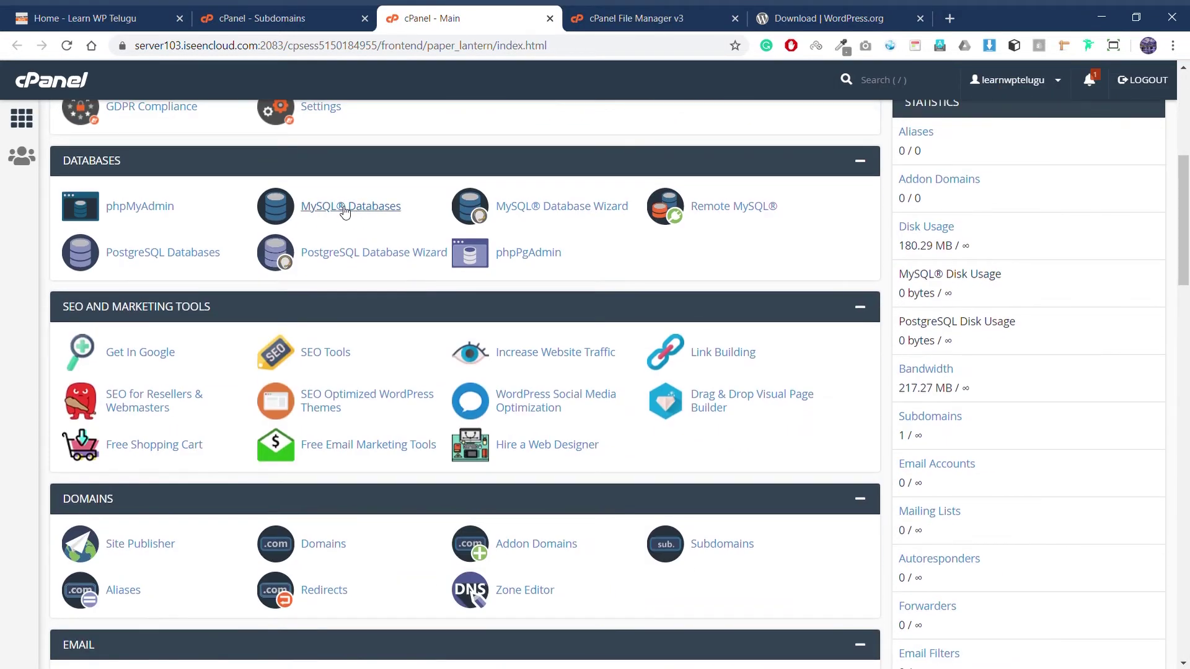
left_click(345, 213)
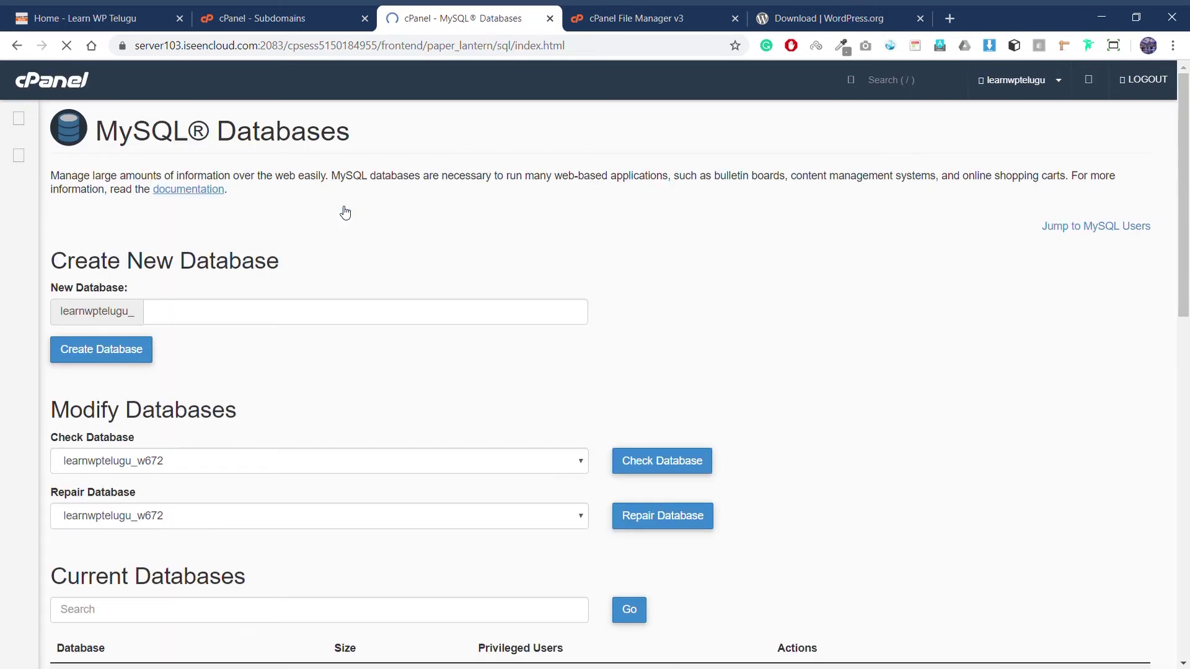
left_click(221, 318)
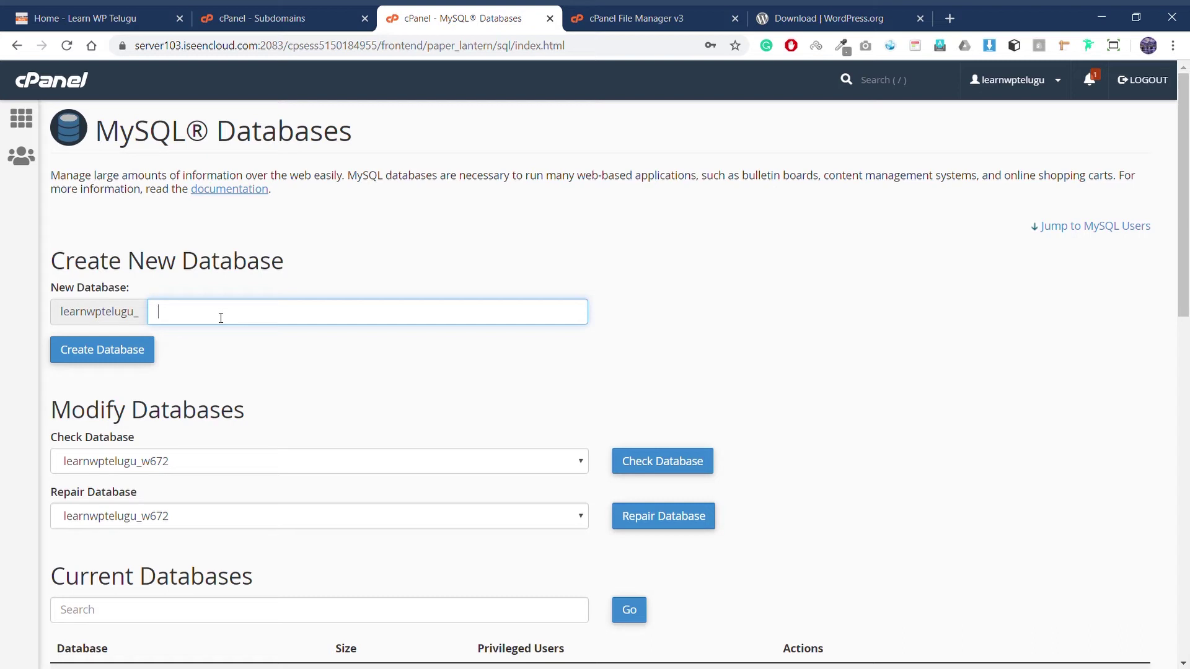
type("help12hsvd")
left_click(97, 348)
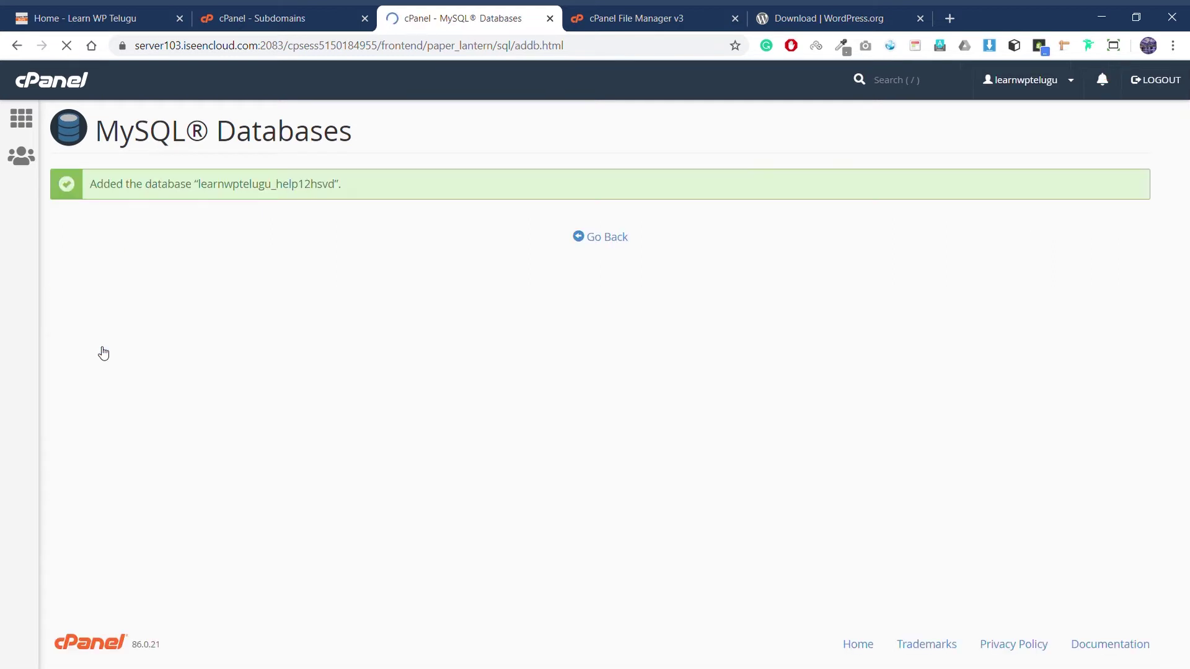
left_click_drag(337, 186, 207, 190)
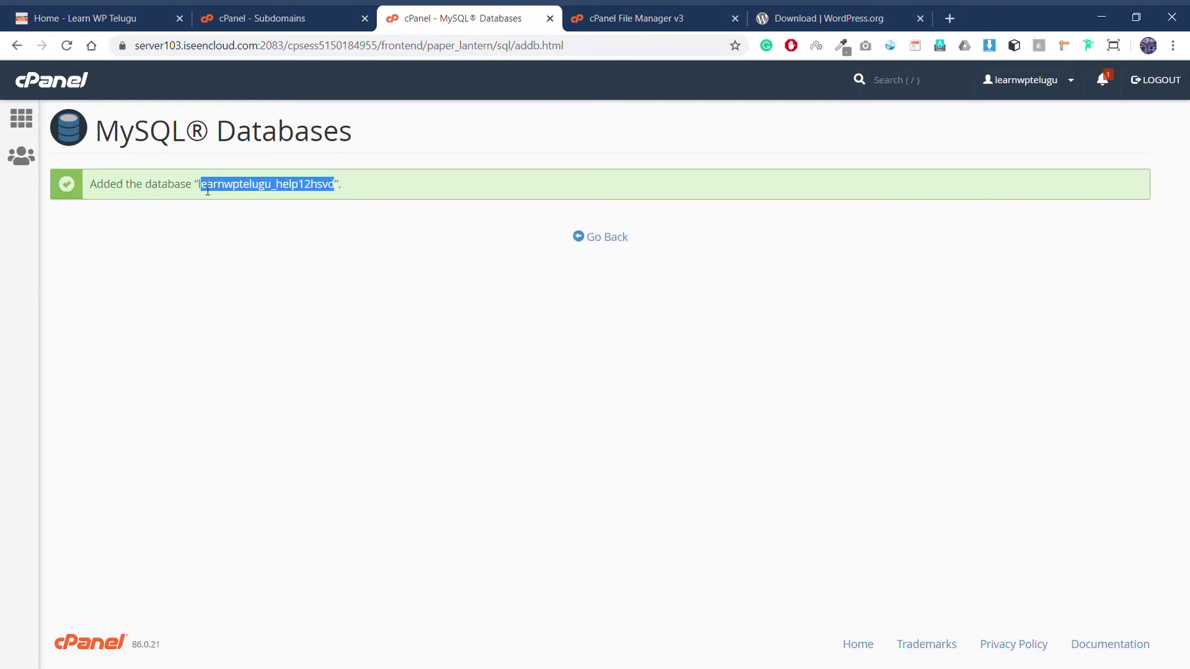
left_click_drag(198, 189, 336, 192)
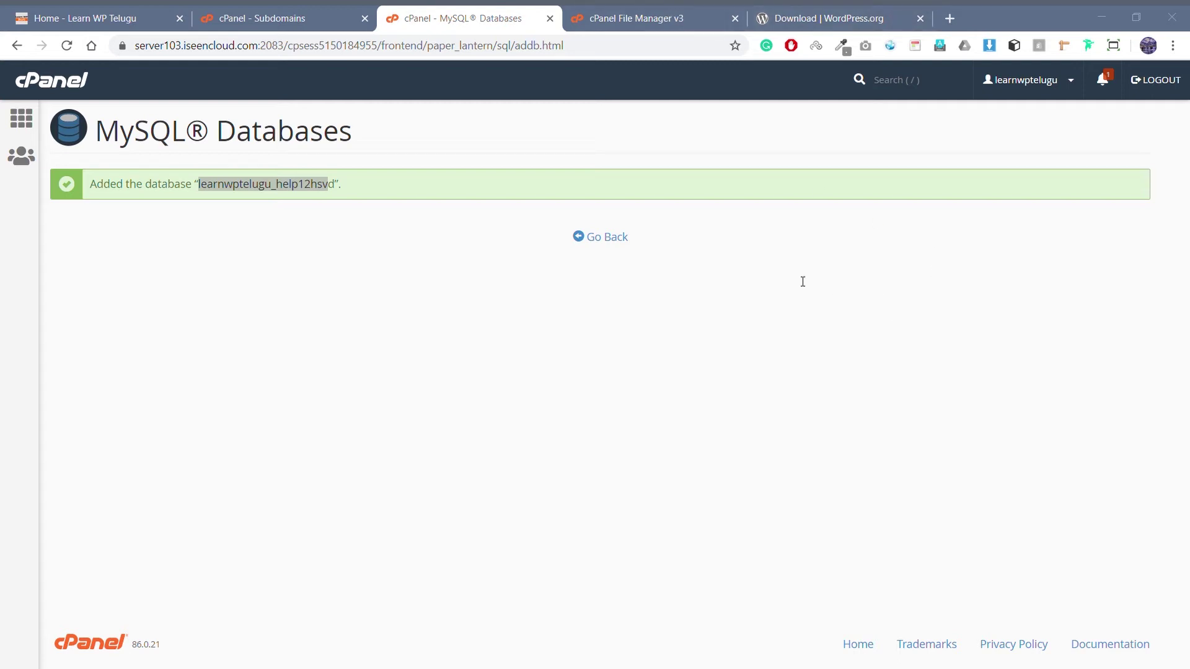
left_click(607, 237)
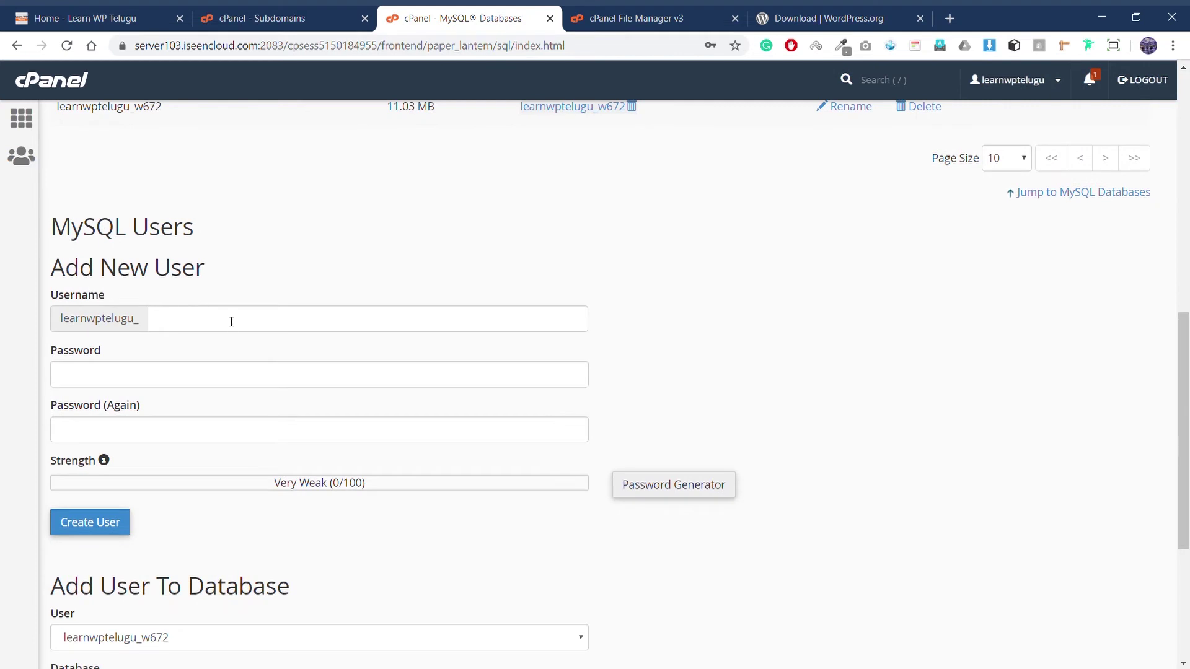
Step: Enter MySQL username 'help1371ed' with a generated strong password, copying the password aside
left_click(231, 322)
type("help1371ed")
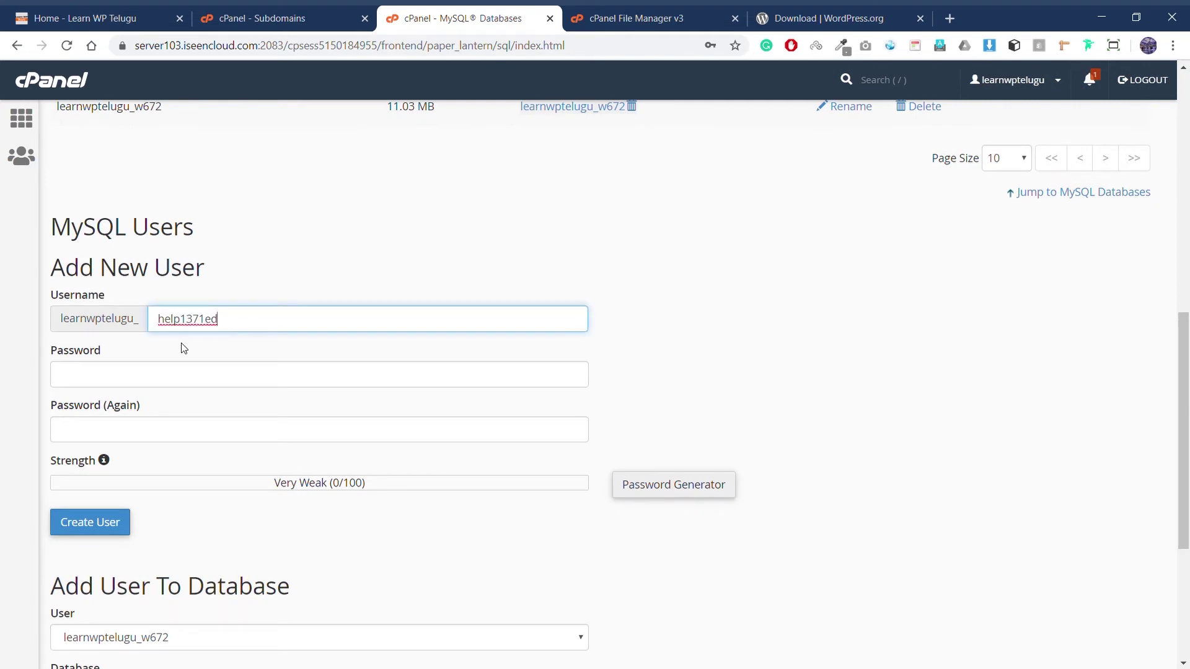
left_click(192, 380)
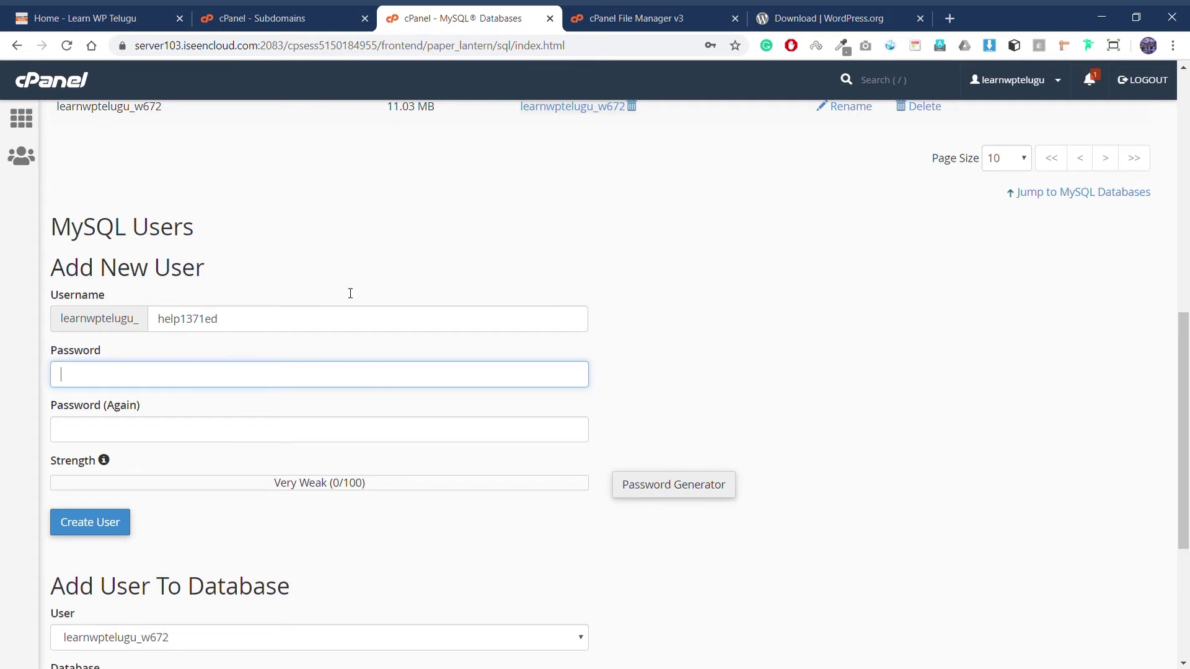
left_click(203, 406)
left_click(210, 382)
left_click(355, 396)
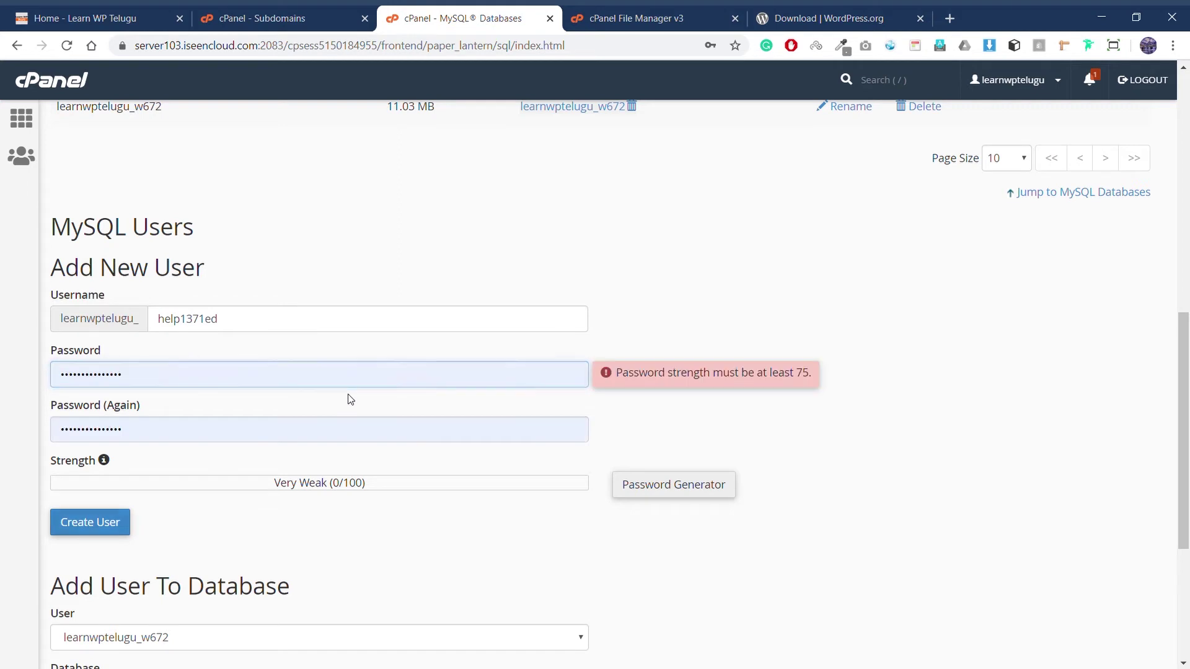
left_click(257, 384)
key("ctrl+a")
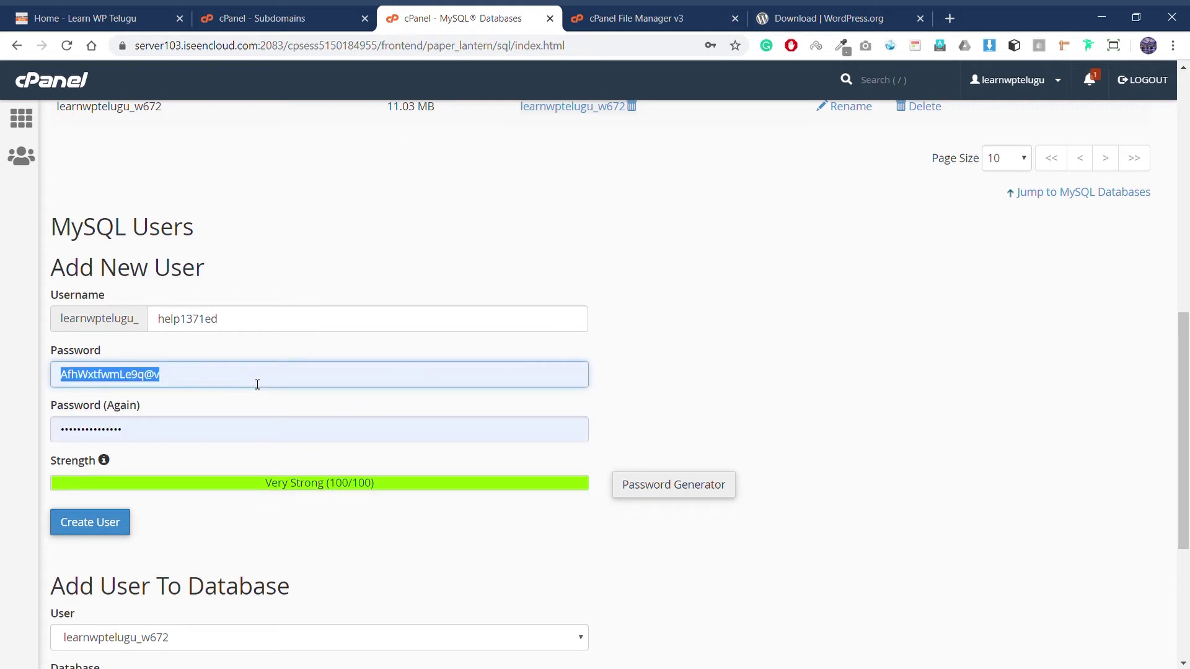
key("alt+Tab")
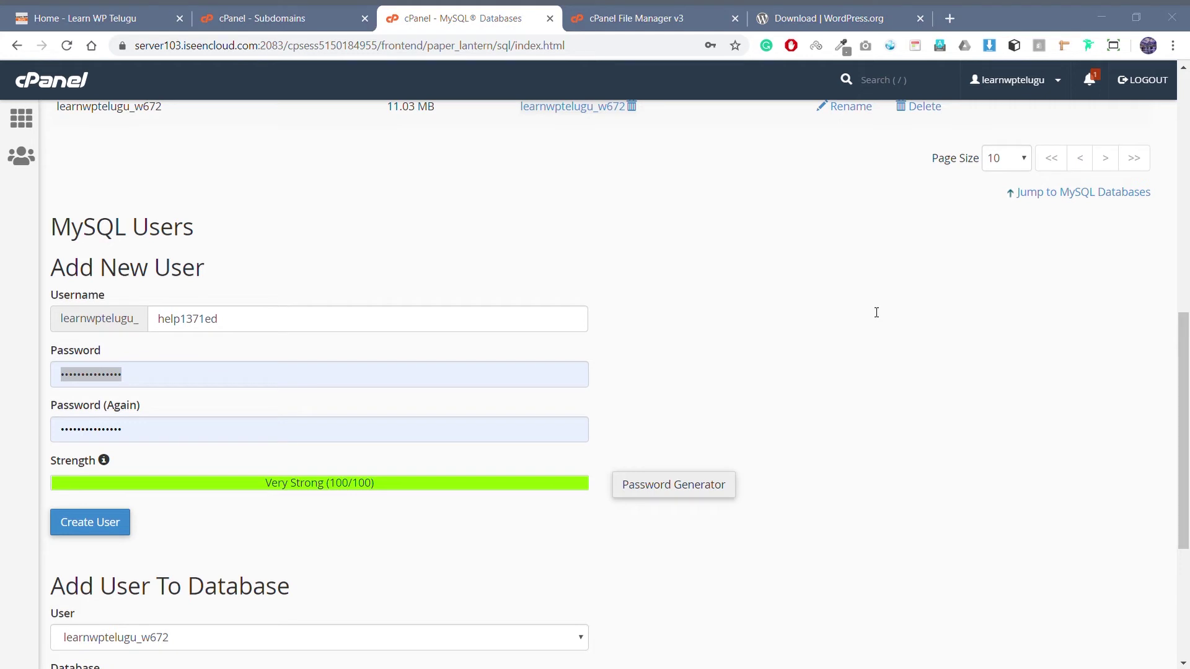
key("alt+Tab")
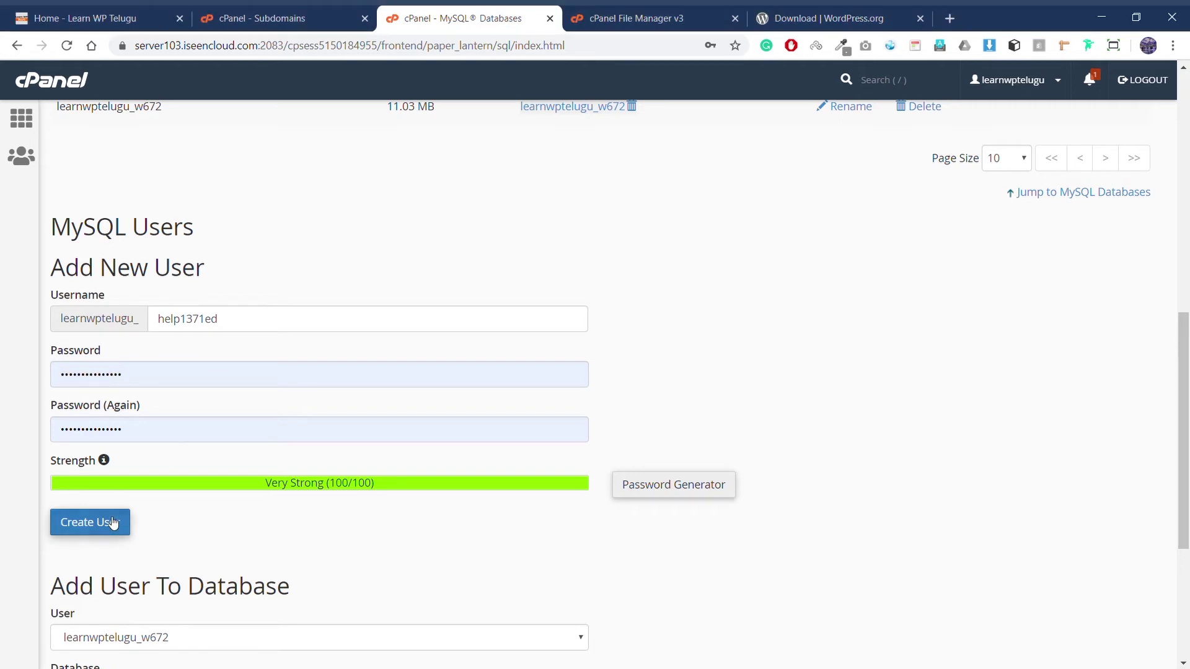
Step: Create the MySQL user and copy its full user name from the confirmation
left_click(112, 523)
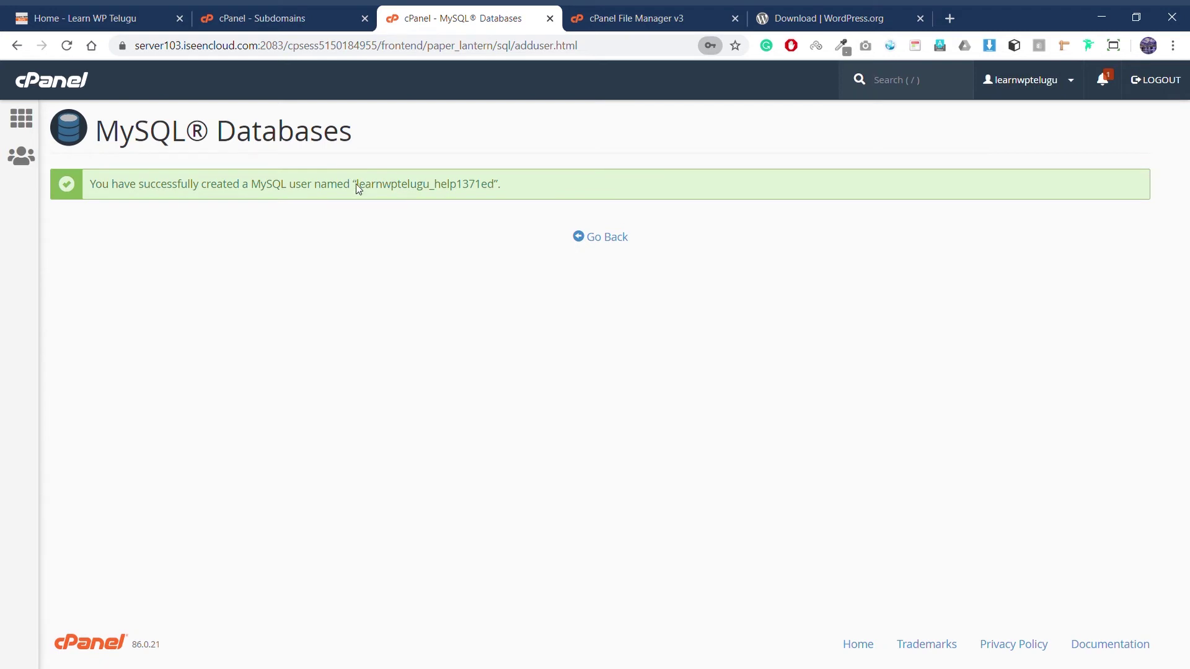
left_click_drag(357, 186, 499, 193)
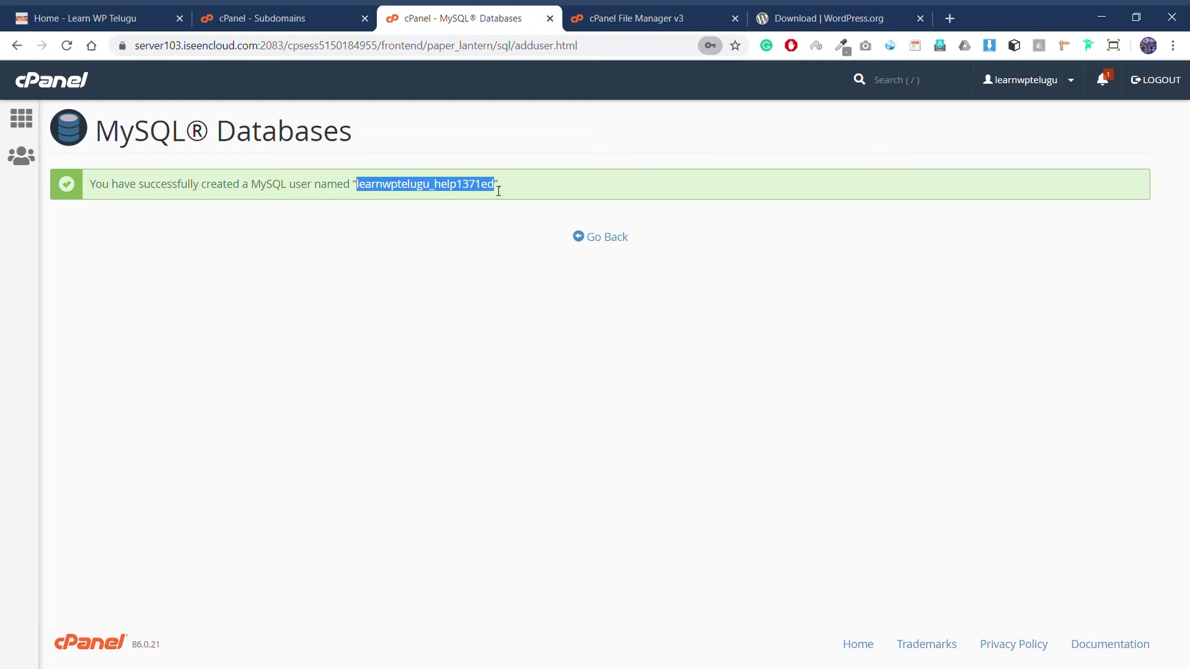
key("alt+Tab")
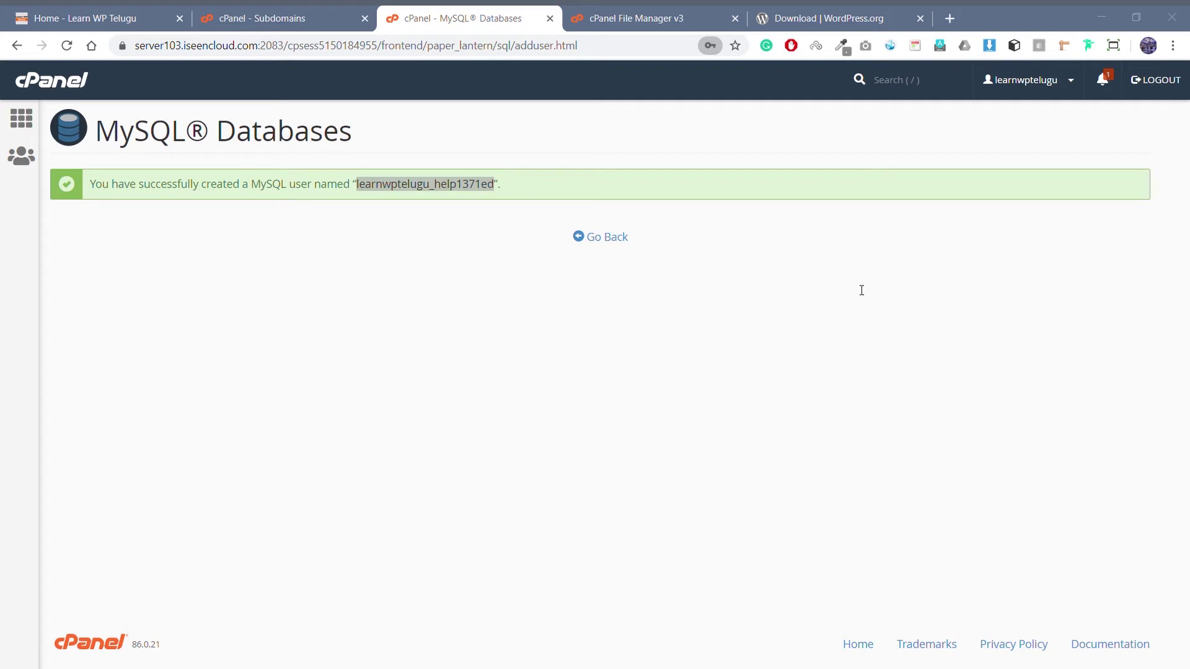
left_click(489, 9)
Step: Add the new MySQL user to the help database with ALL PRIVILEGES, then return to File Manager
left_click(619, 245)
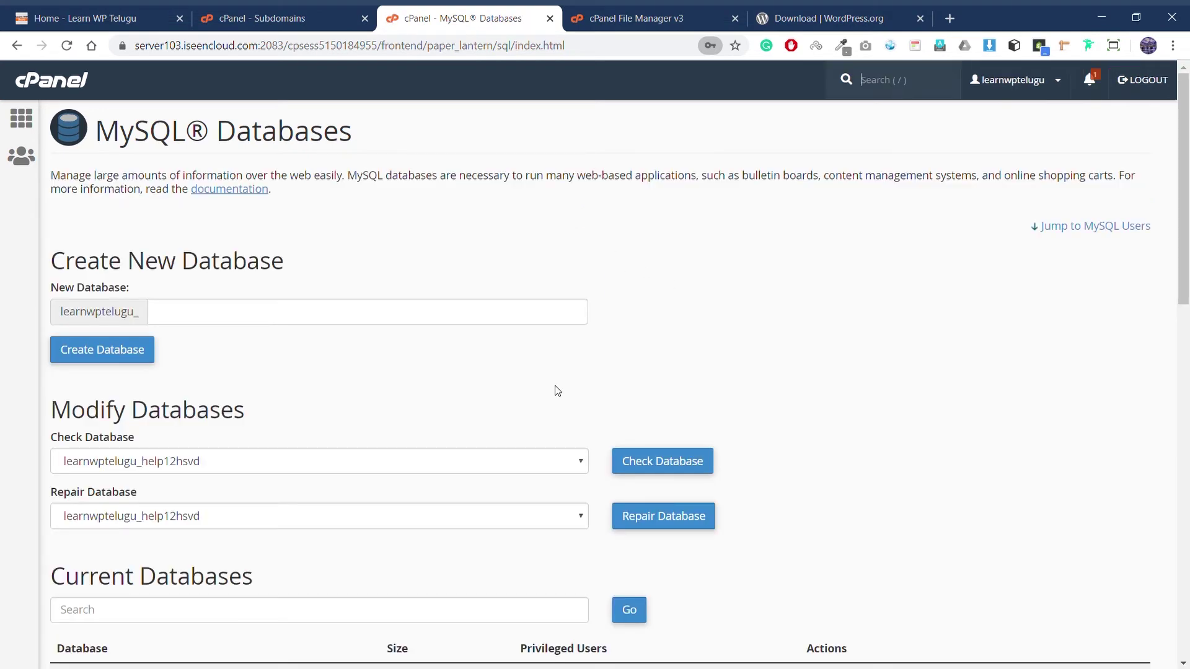
scroll(421, 339, "down", 10)
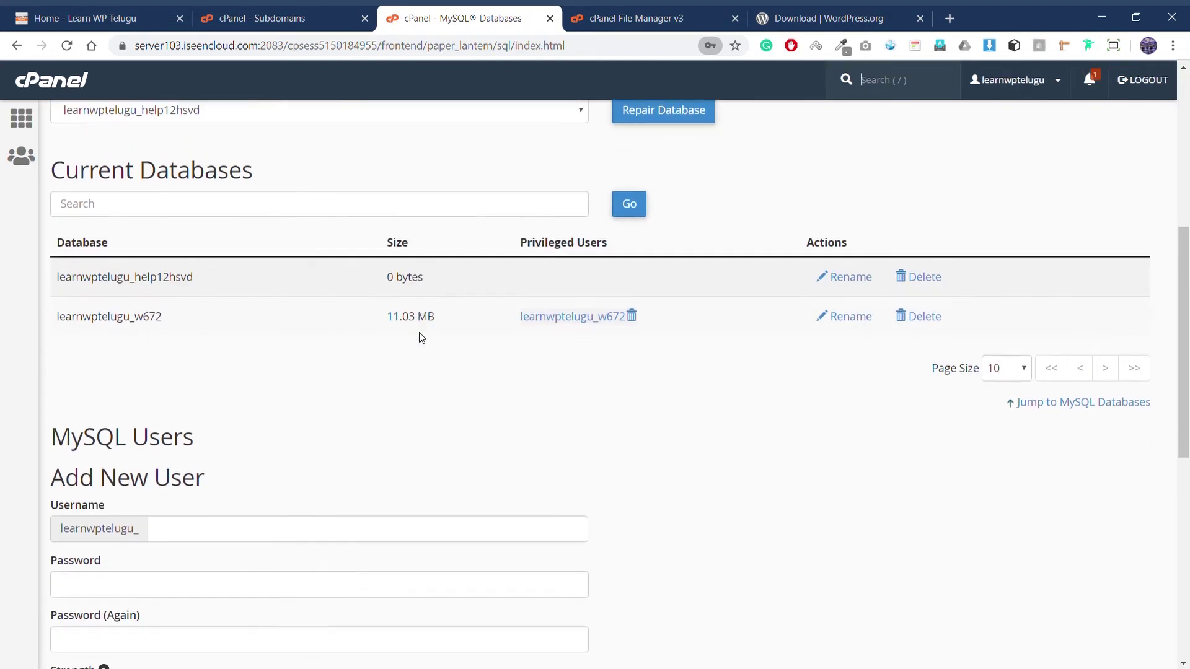
scroll(422, 338, "down", 3)
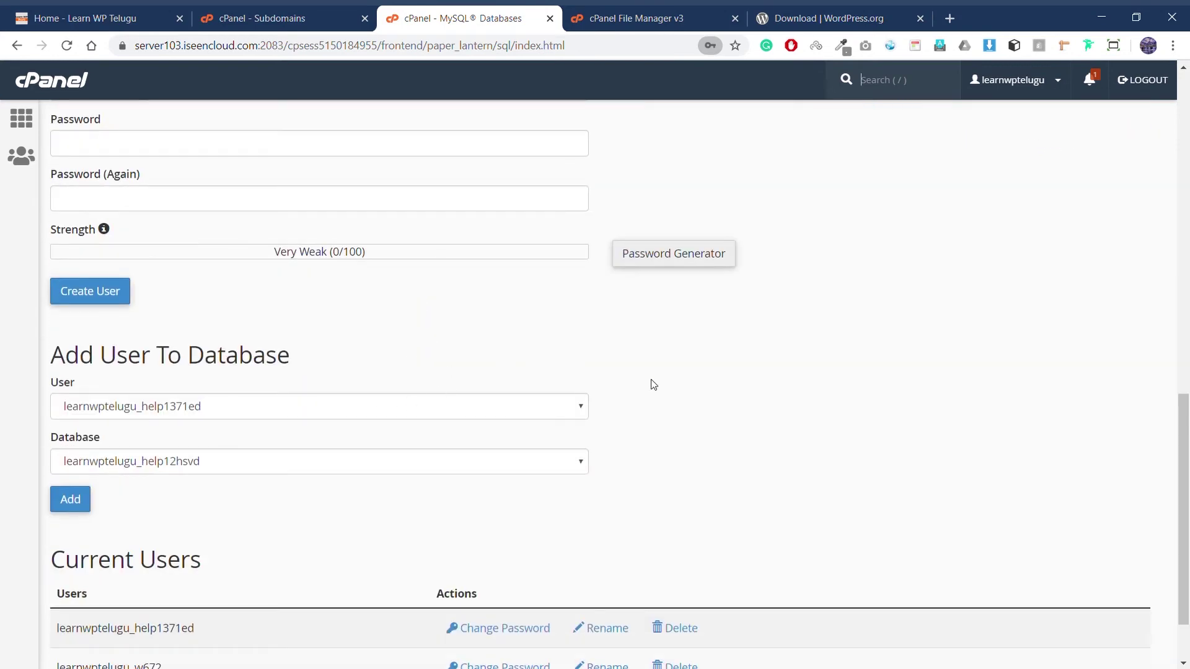
scroll(676, 390, "down", 1)
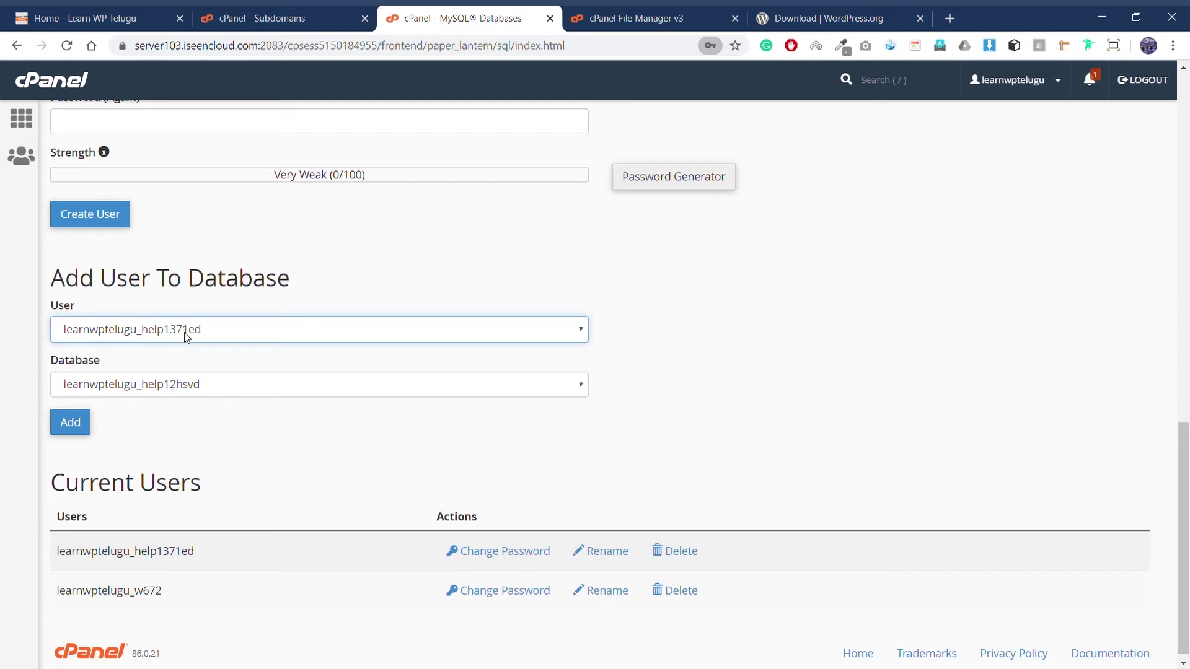
scroll(208, 388, "down", 1)
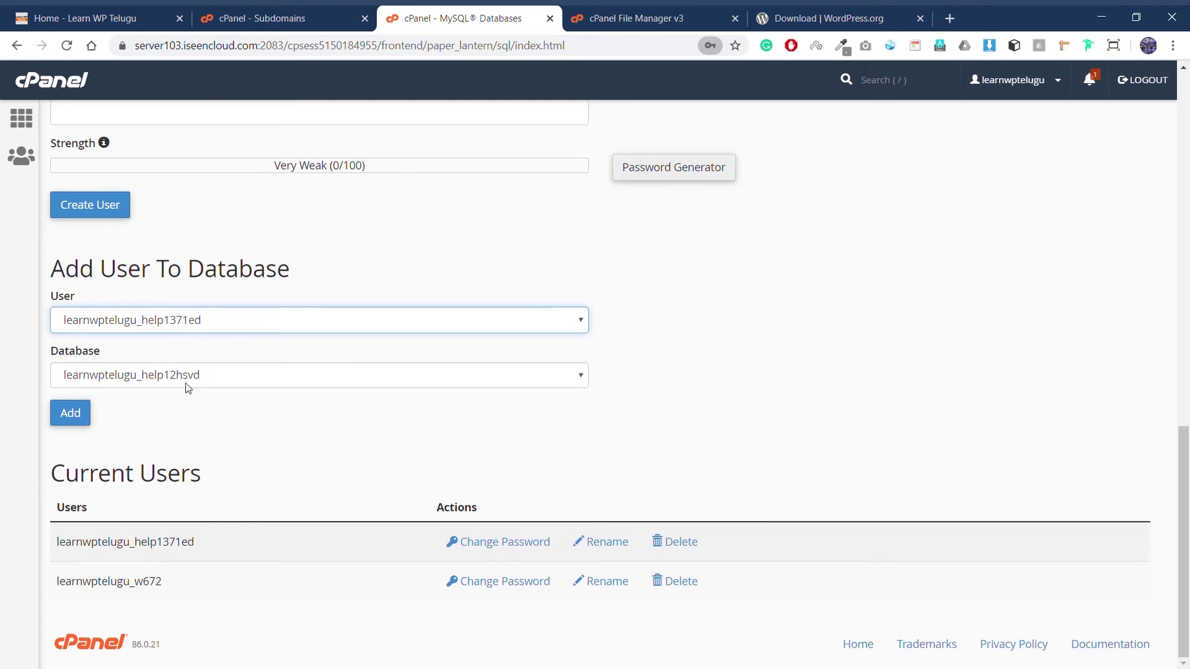
left_click(70, 423)
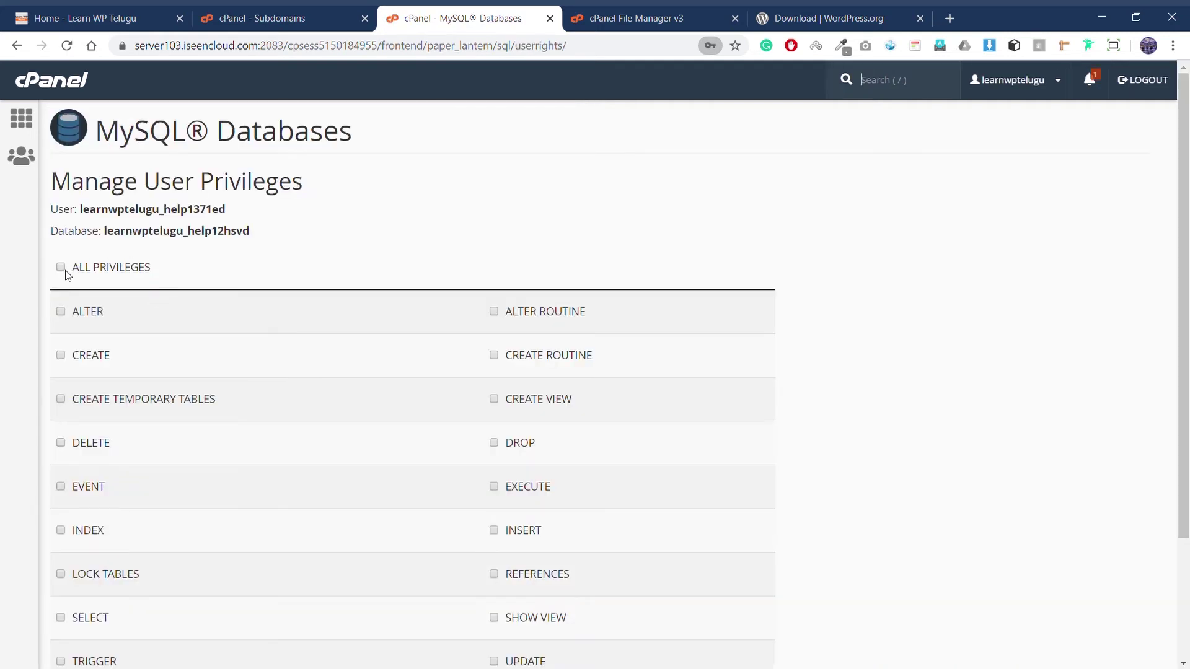
left_click(61, 267)
scroll(259, 308, "down", 3)
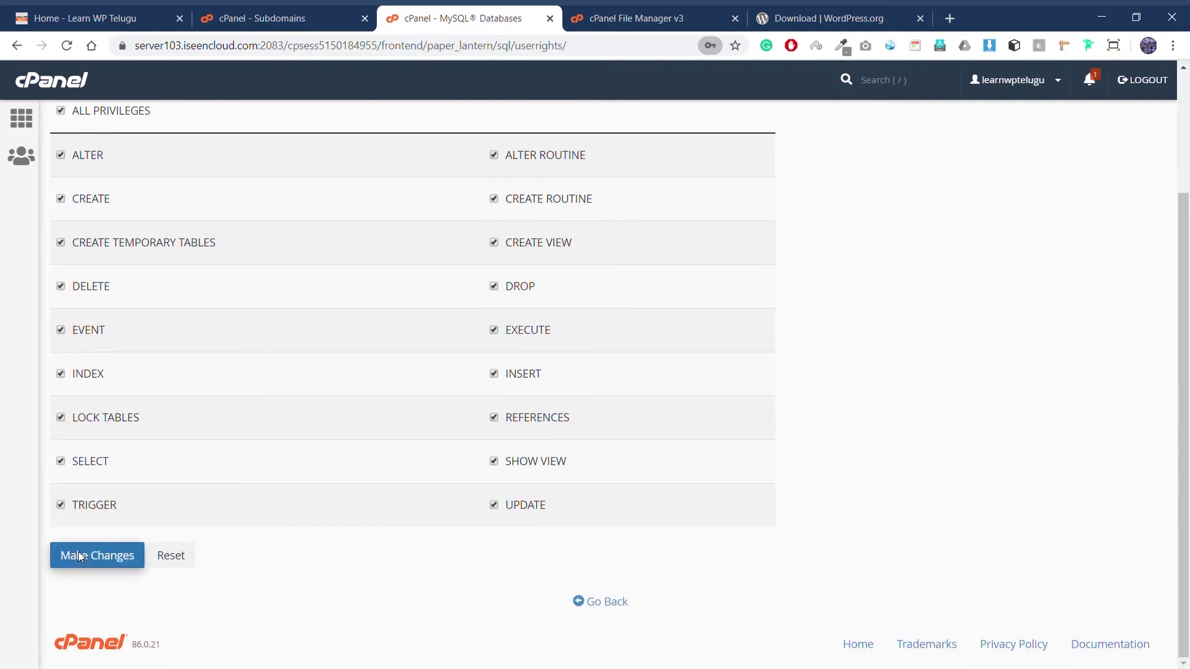
left_click(83, 555)
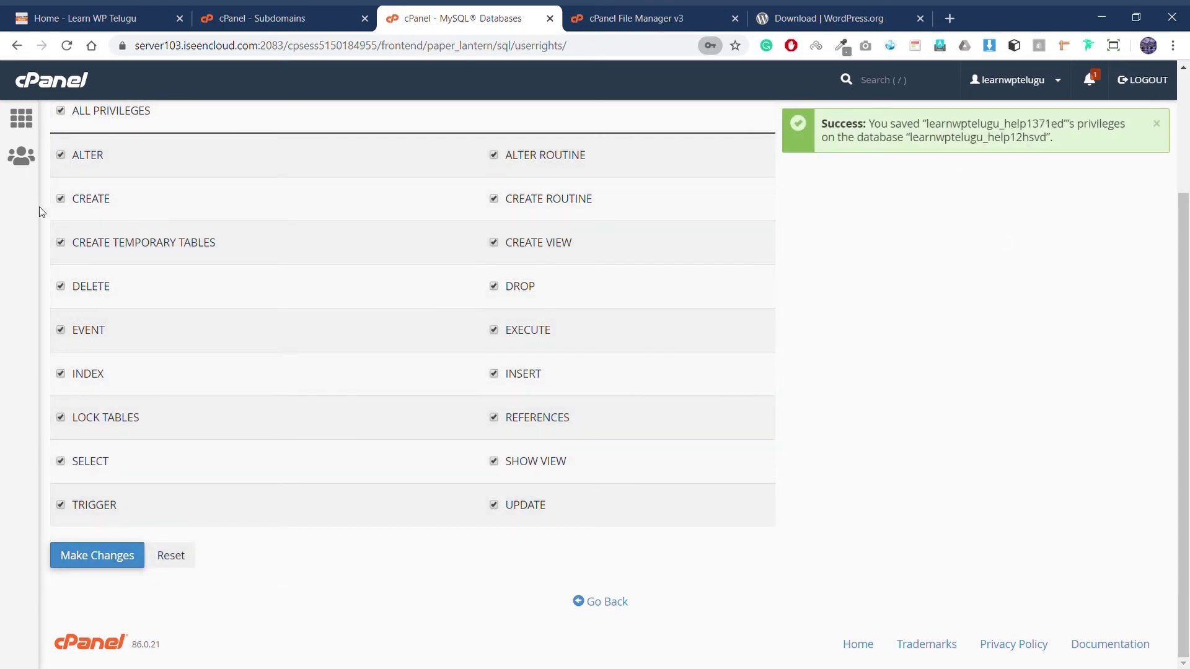
scroll(279, 205, "up", 3)
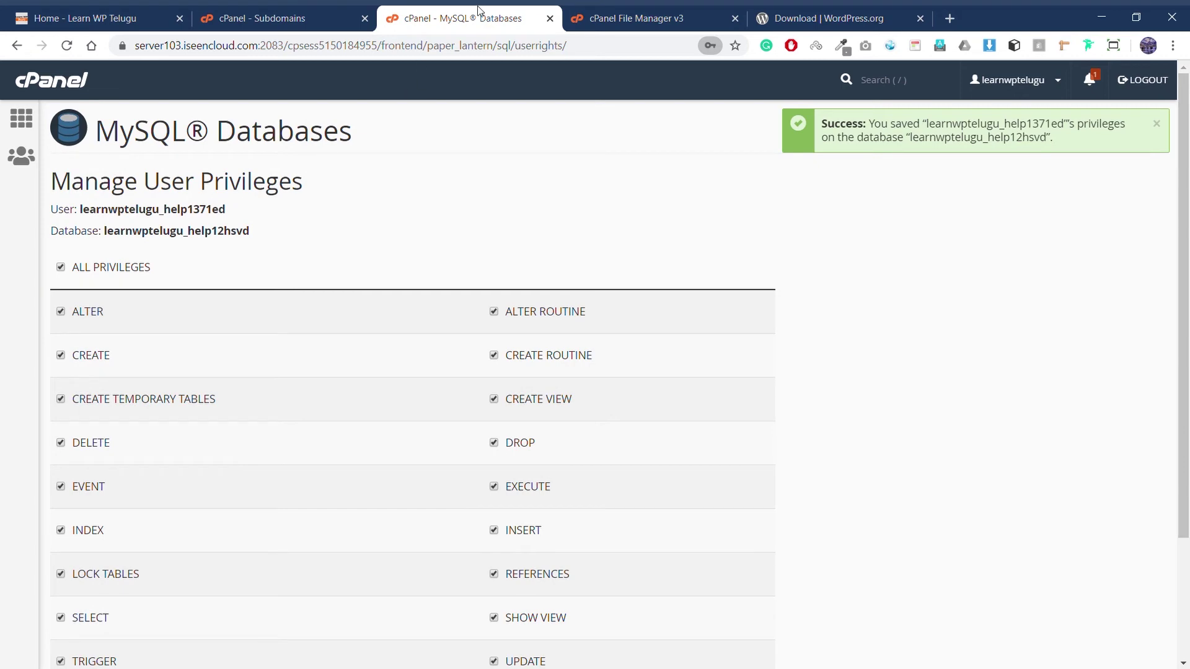
left_click(672, 7)
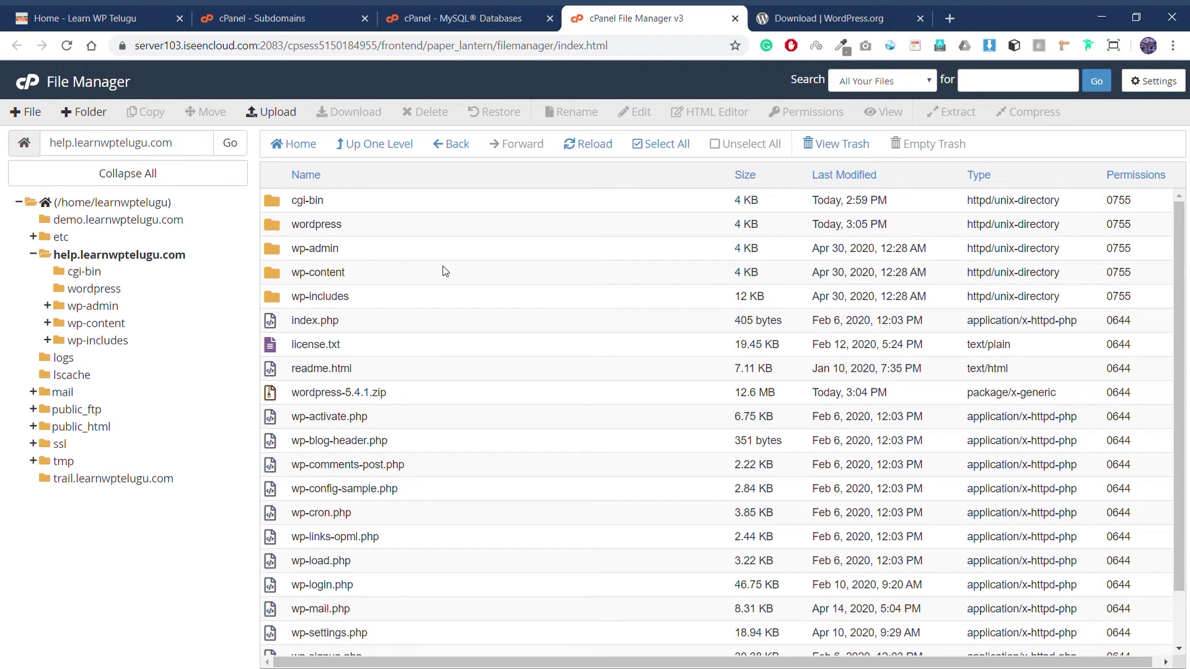
Step: Open wp-config-sample.php in the cPanel code editor
scroll(444, 271, "down", 1)
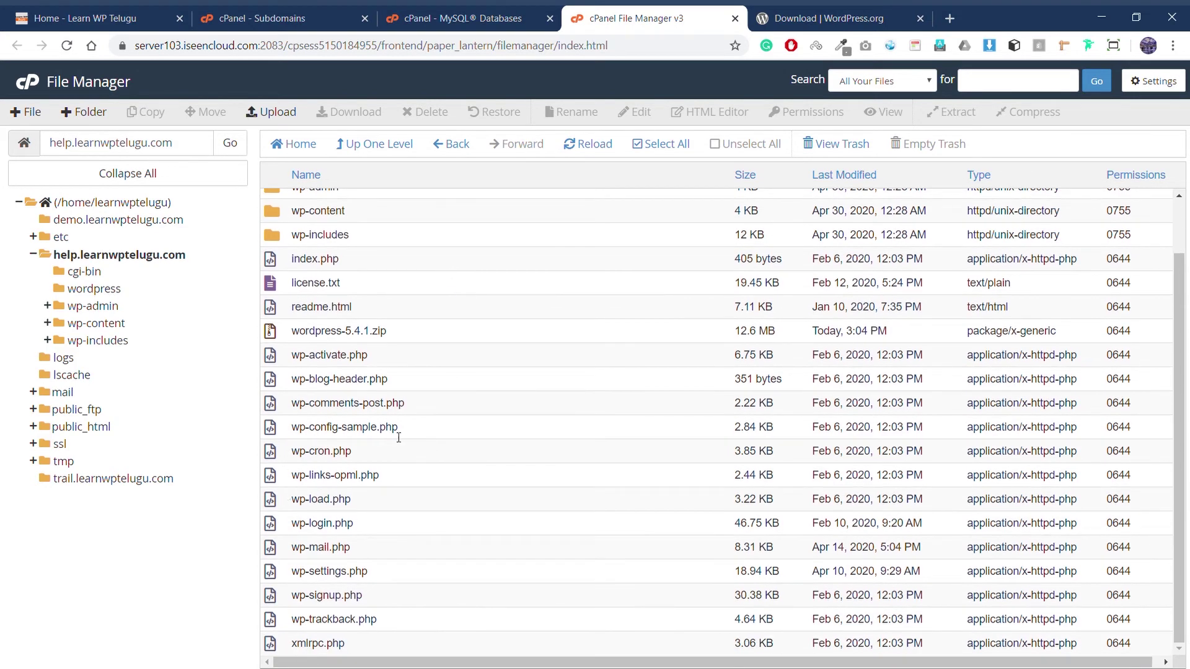
left_click(366, 432)
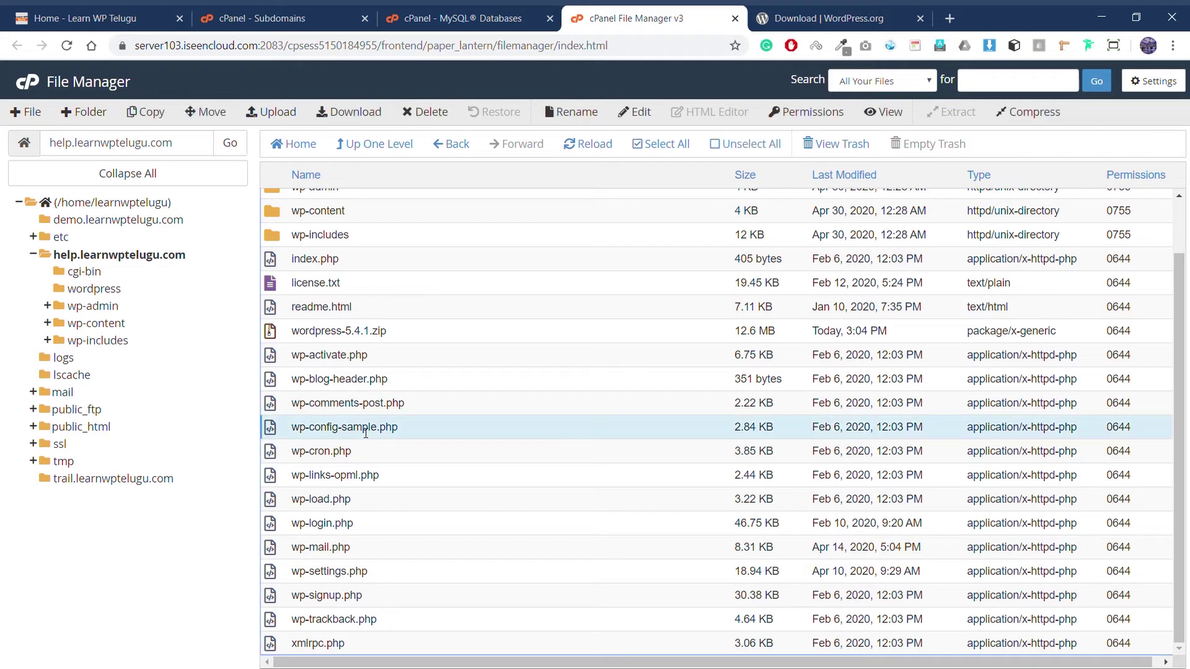
left_click(634, 118)
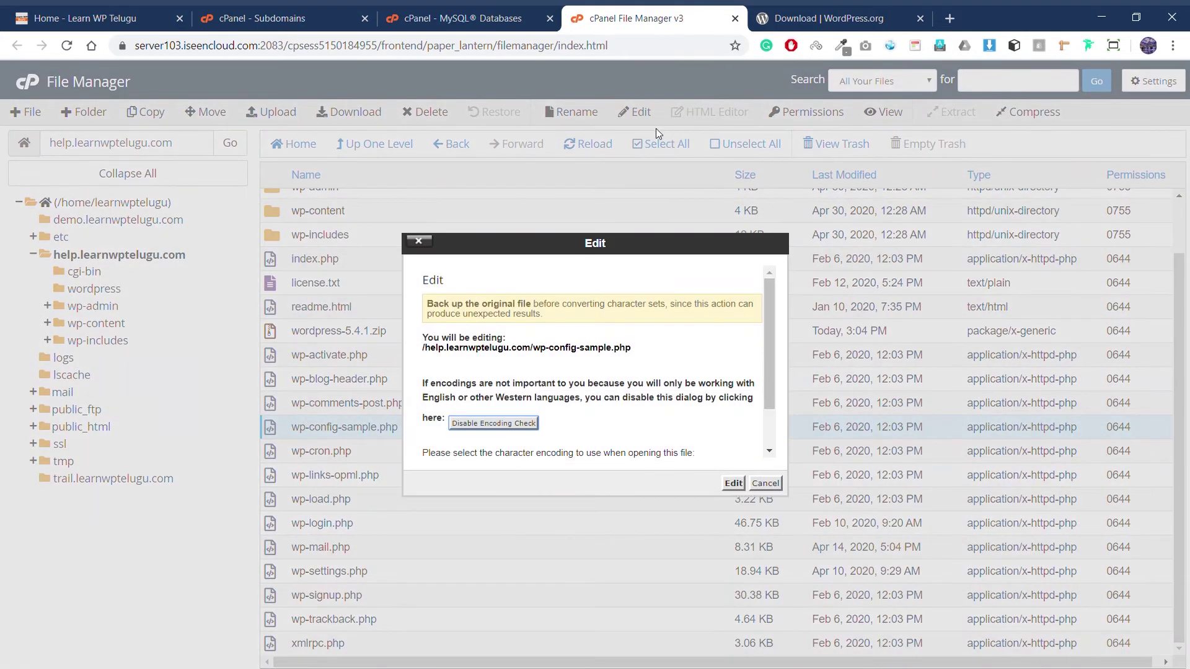
left_click(733, 483)
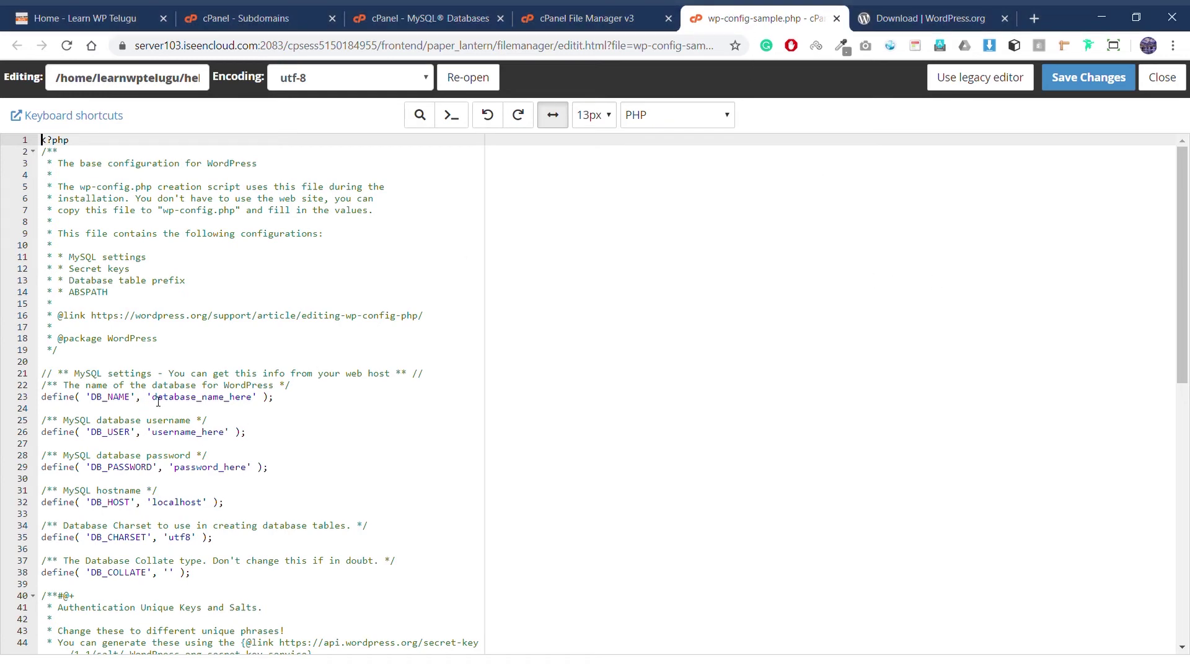
Step: Paste the new database name and MySQL username over their placeholders in wp-config-sample.php
left_click_drag(152, 402, 258, 409)
type("learnwptelugu_help12hsvd")
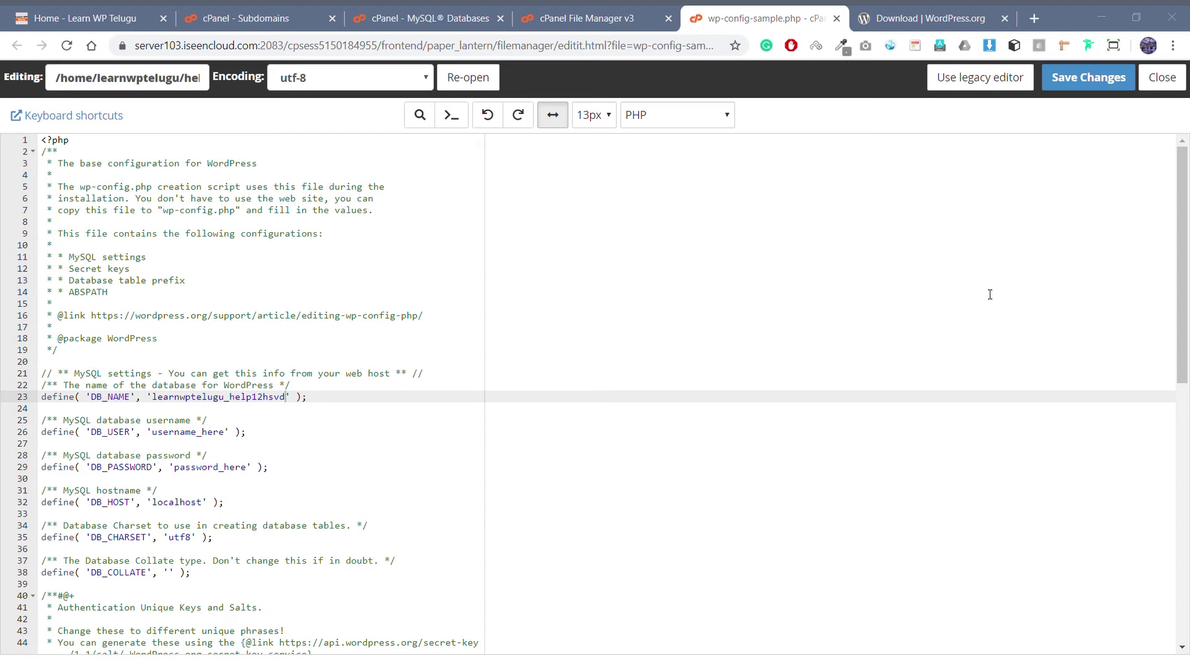
left_click_drag(153, 433, 220, 433)
key("shift+Right")
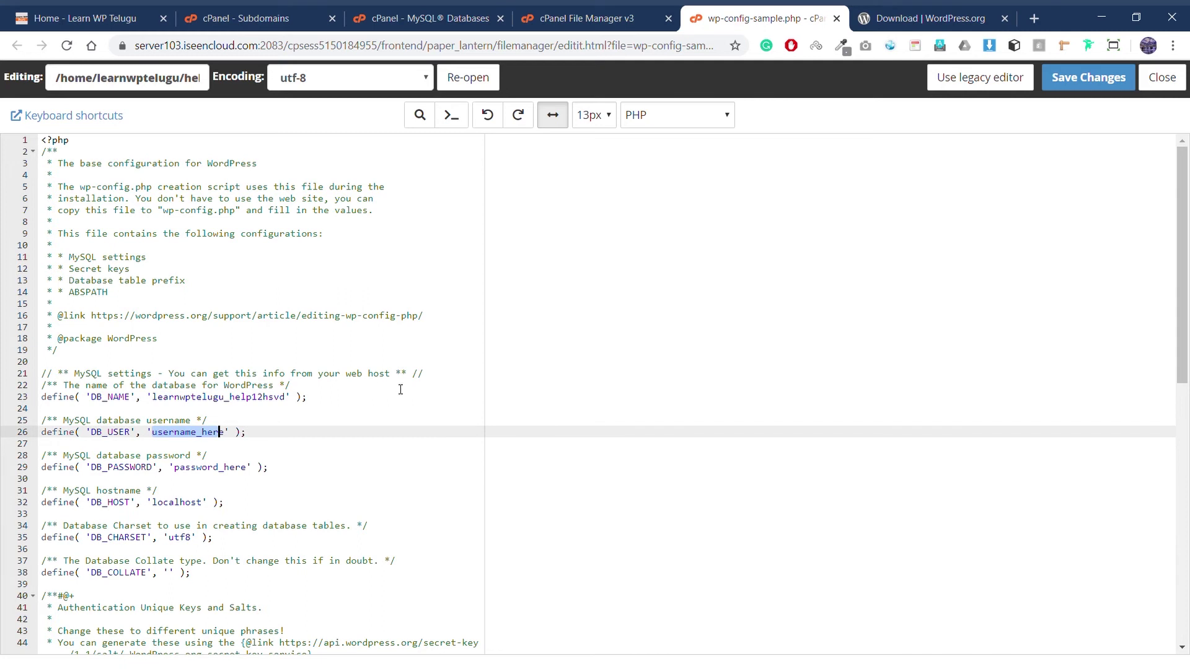
key("BackSpace")
type("learnwptelugu_help1371ed")
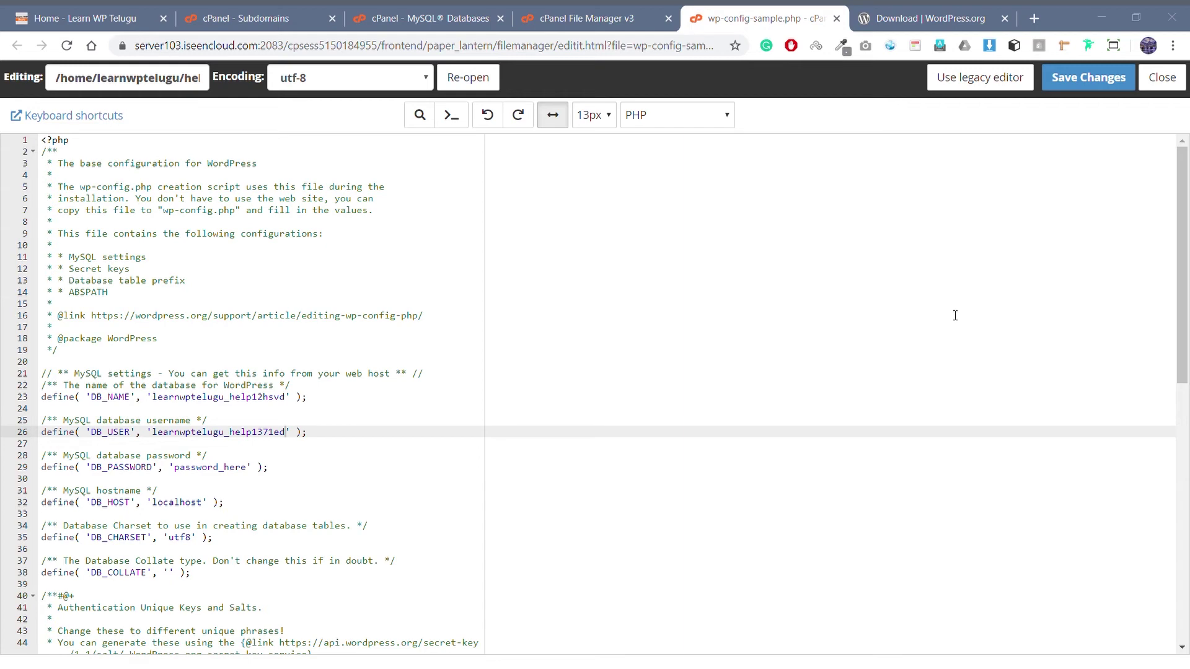
Step: Paste the user's password over password_here and save wp-config-sample.php
left_click(785, 9)
left_click_drag(174, 469, 254, 474)
key("ctrl+v")
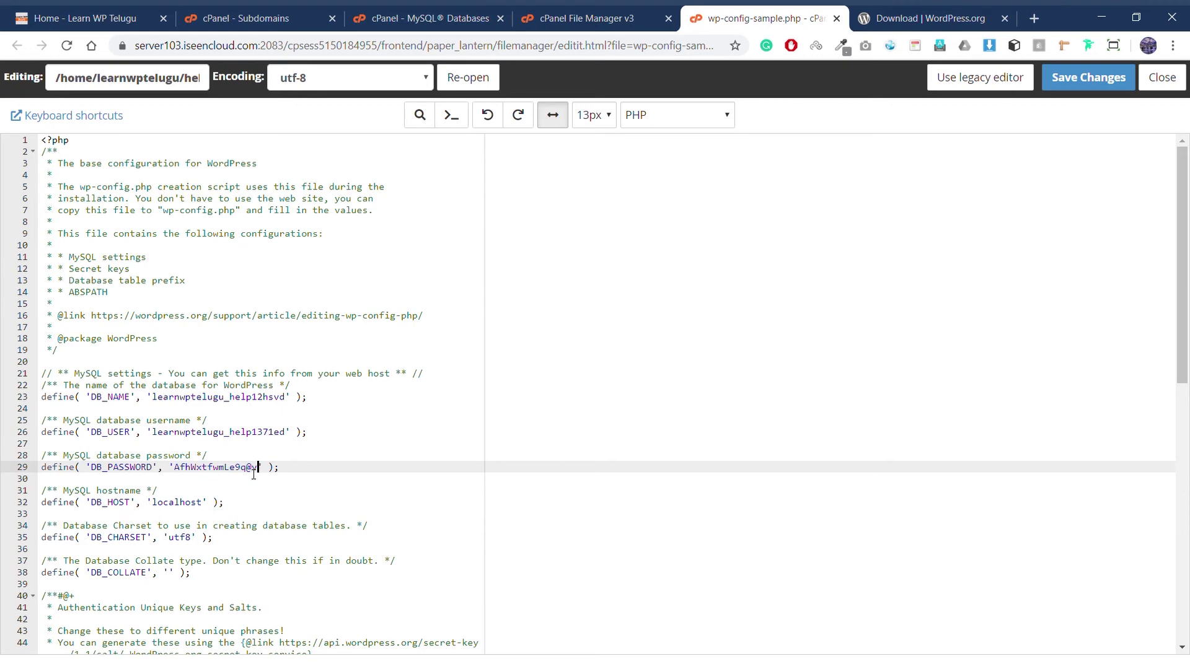
left_click(1077, 79)
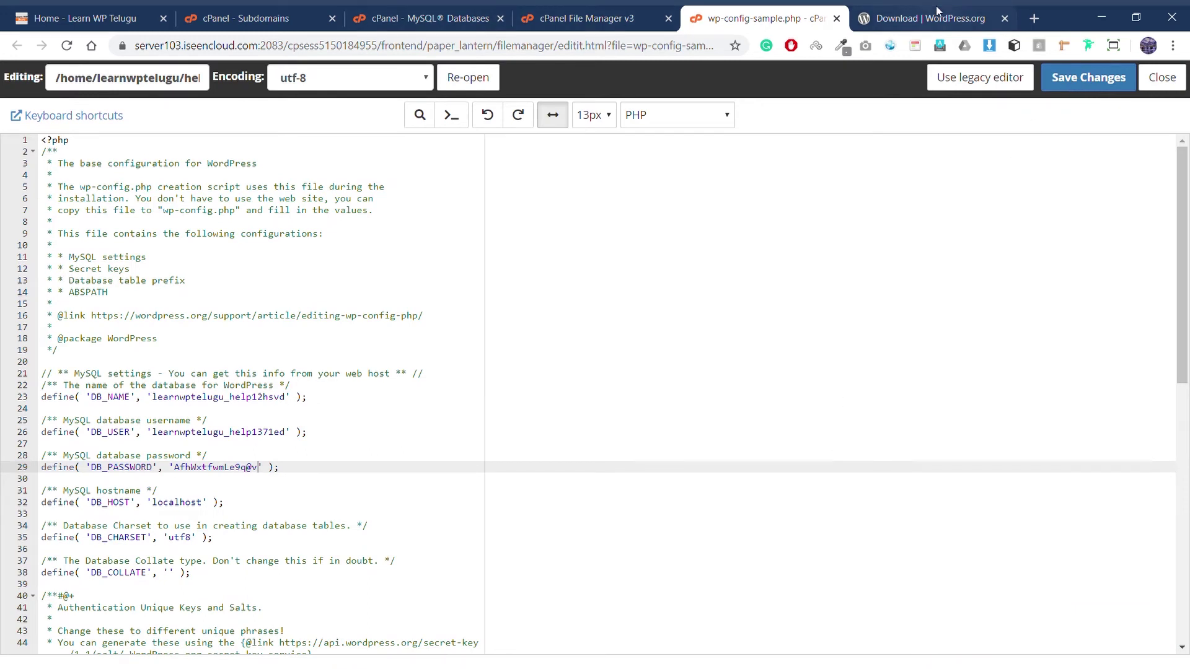
left_click(1033, 18)
Step: Load help.learnwptelugu.com/wp-admin and continue the setup in English (United States)
type("help.learnwptelugu.com")
key("Return")
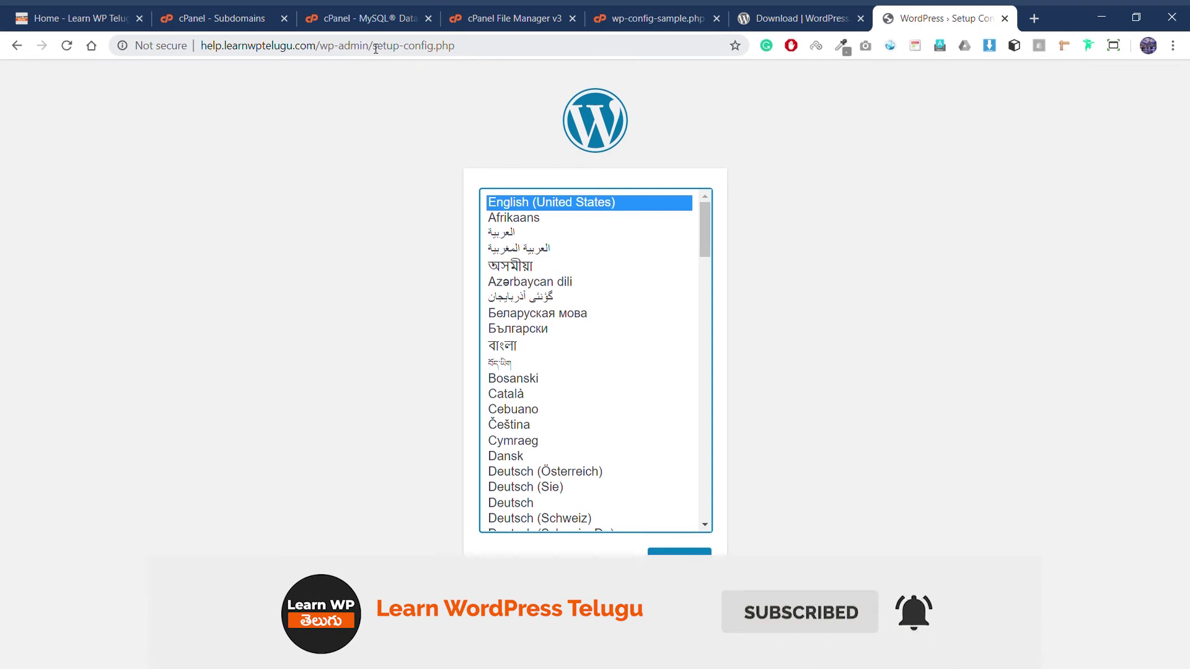
left_click_drag(374, 49, 454, 47)
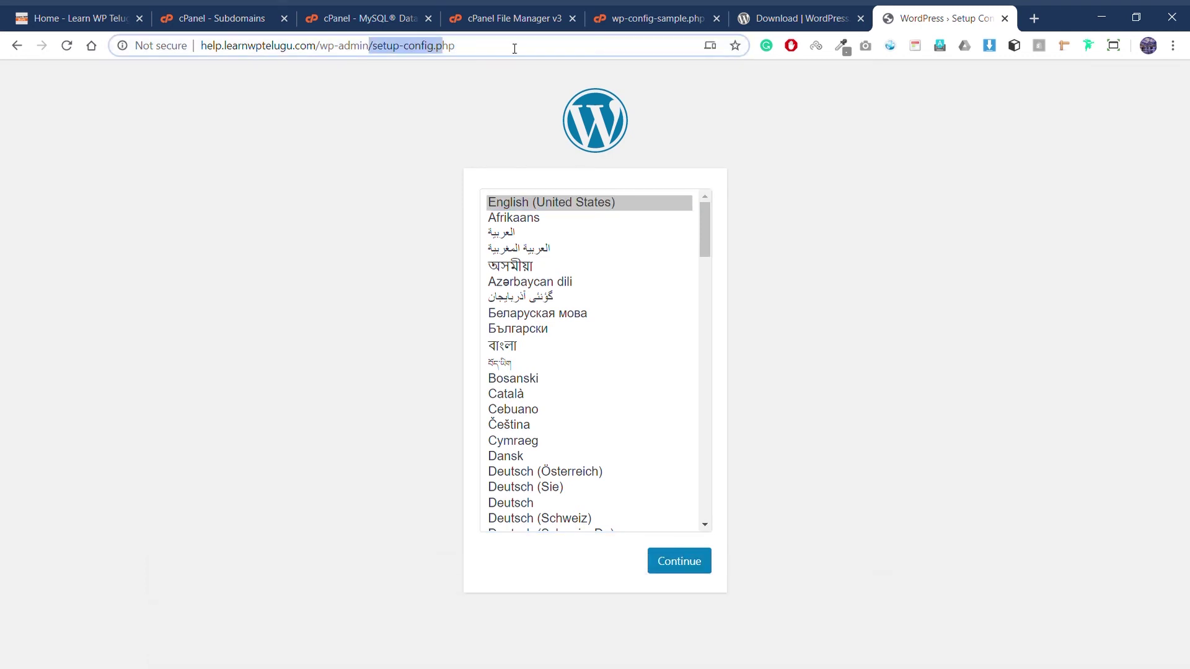
key("BackSpace")
key("Return")
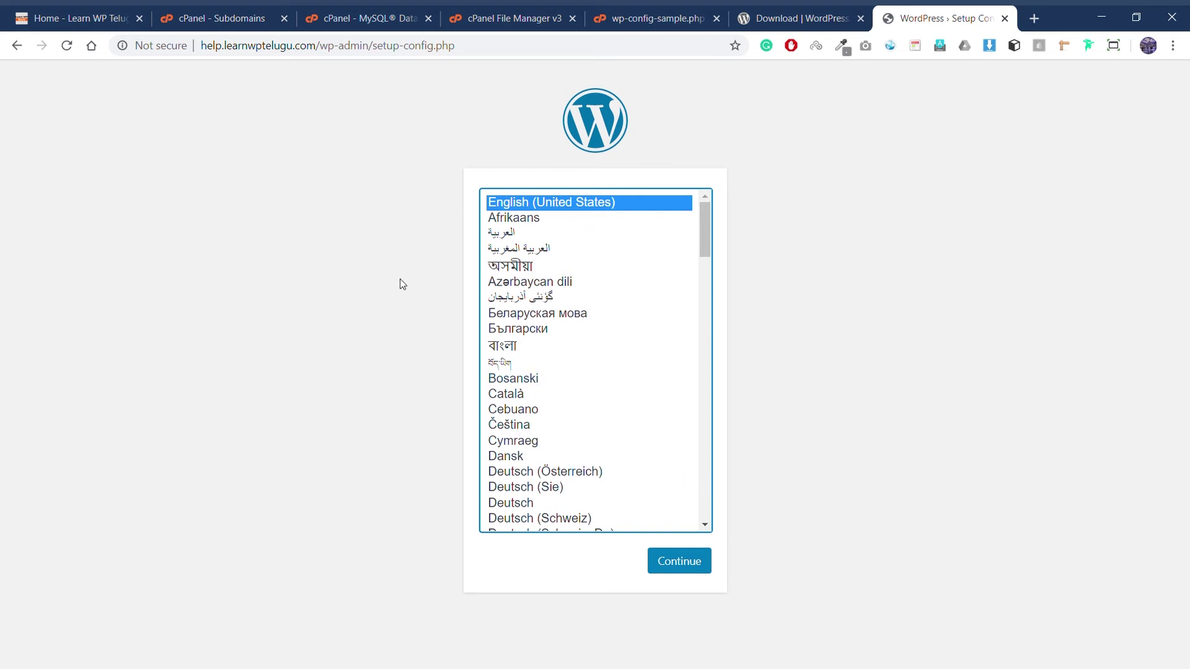
left_click(693, 553)
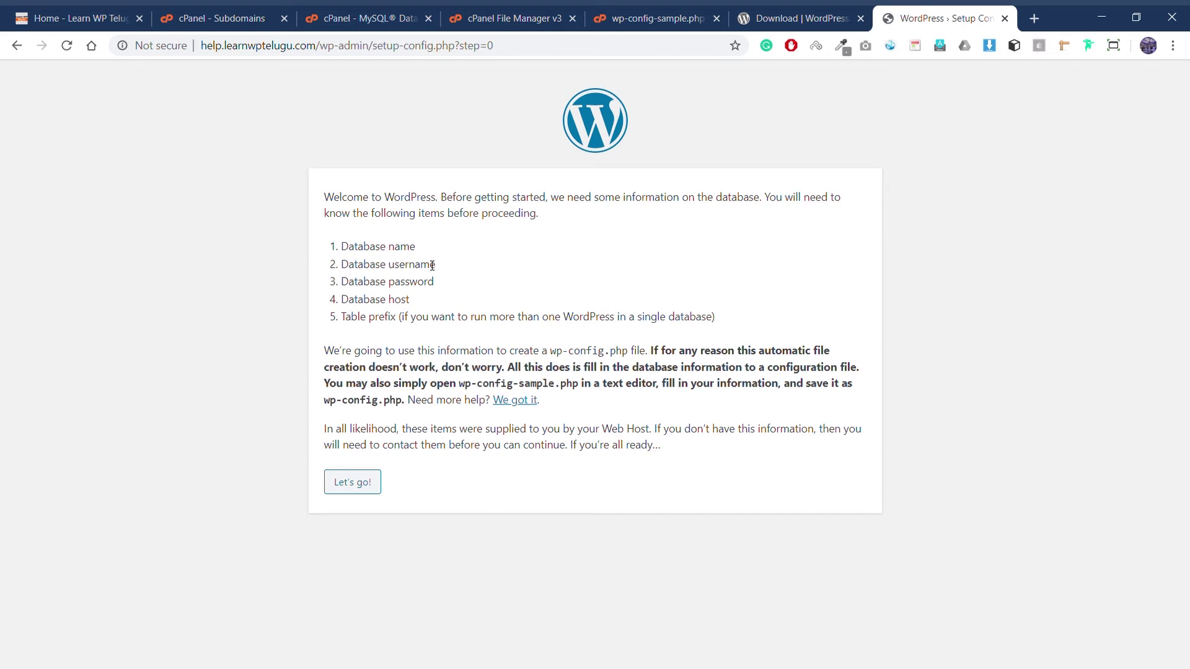
Step: Open the database form and enter learnwptelugu_help12hsvd as the database name
left_click_drag(341, 246, 449, 292)
left_click(346, 483)
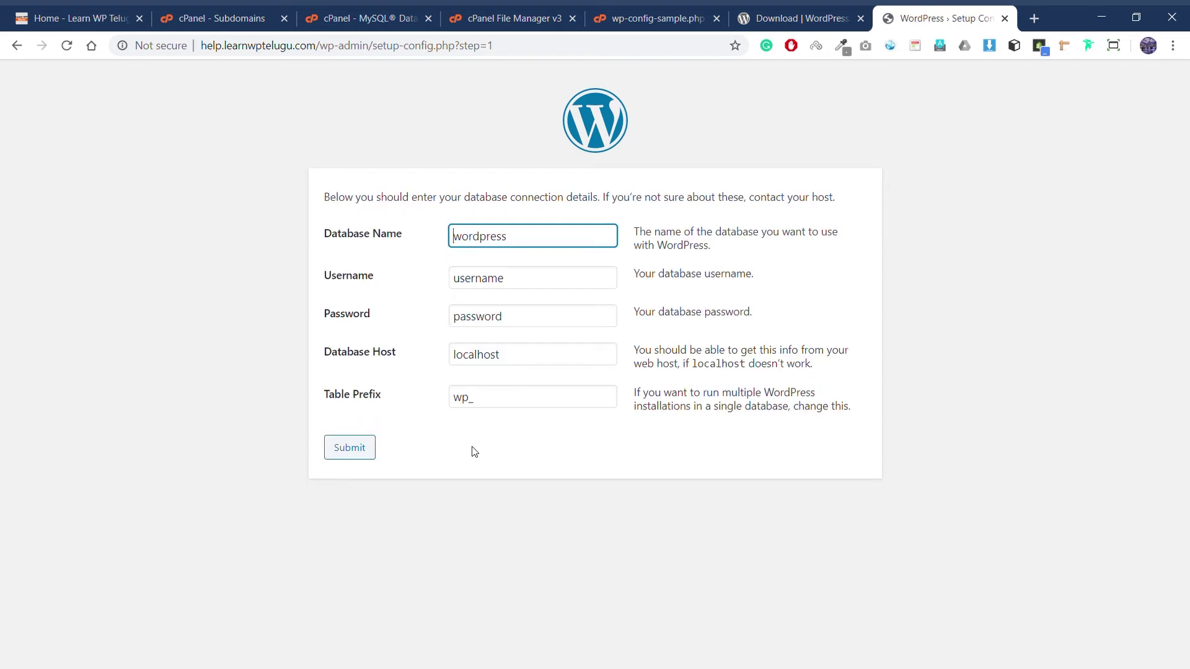
key("alt+Tab")
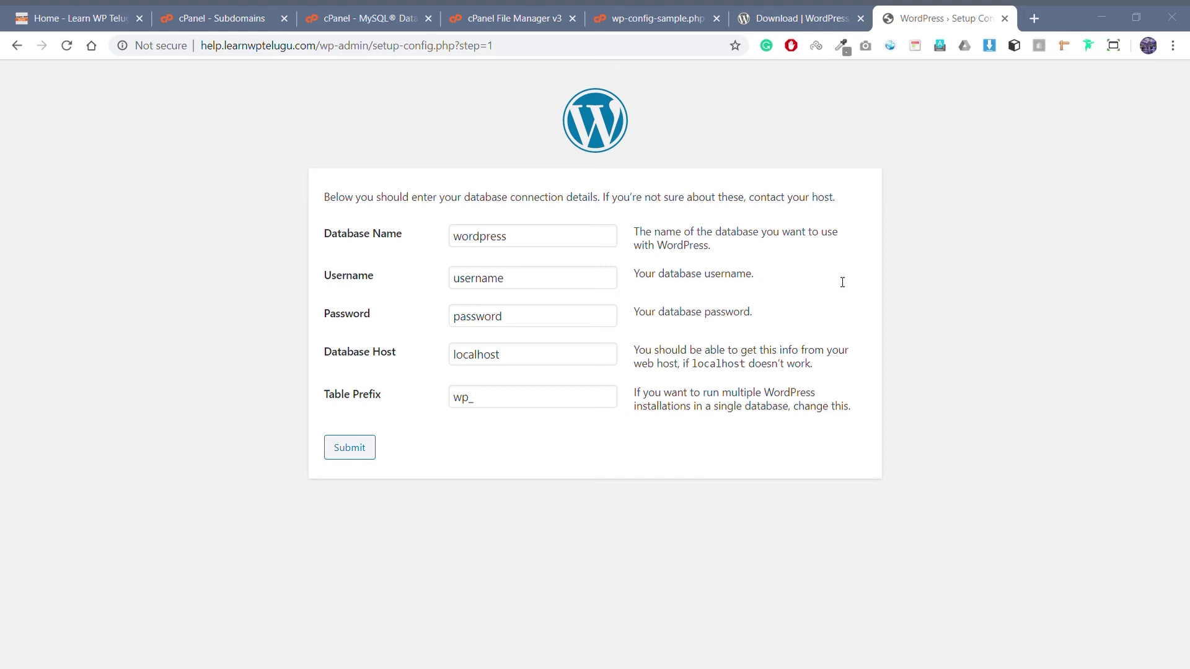
double_click(524, 242)
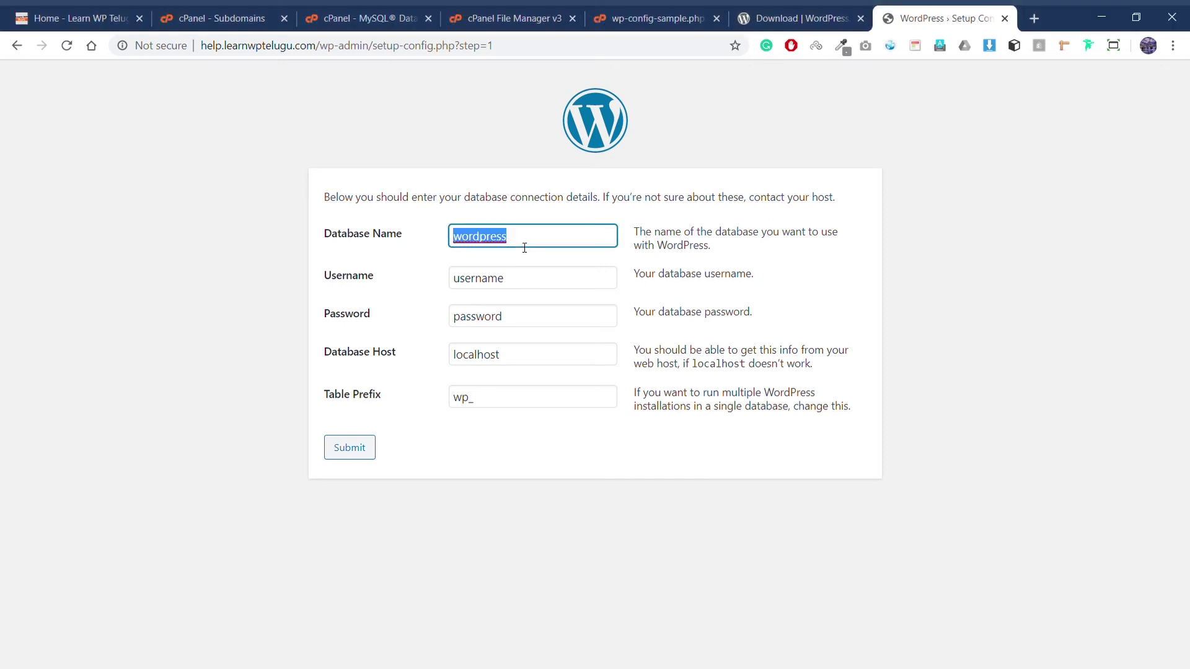
type("learnwptelugu_help12hsvd")
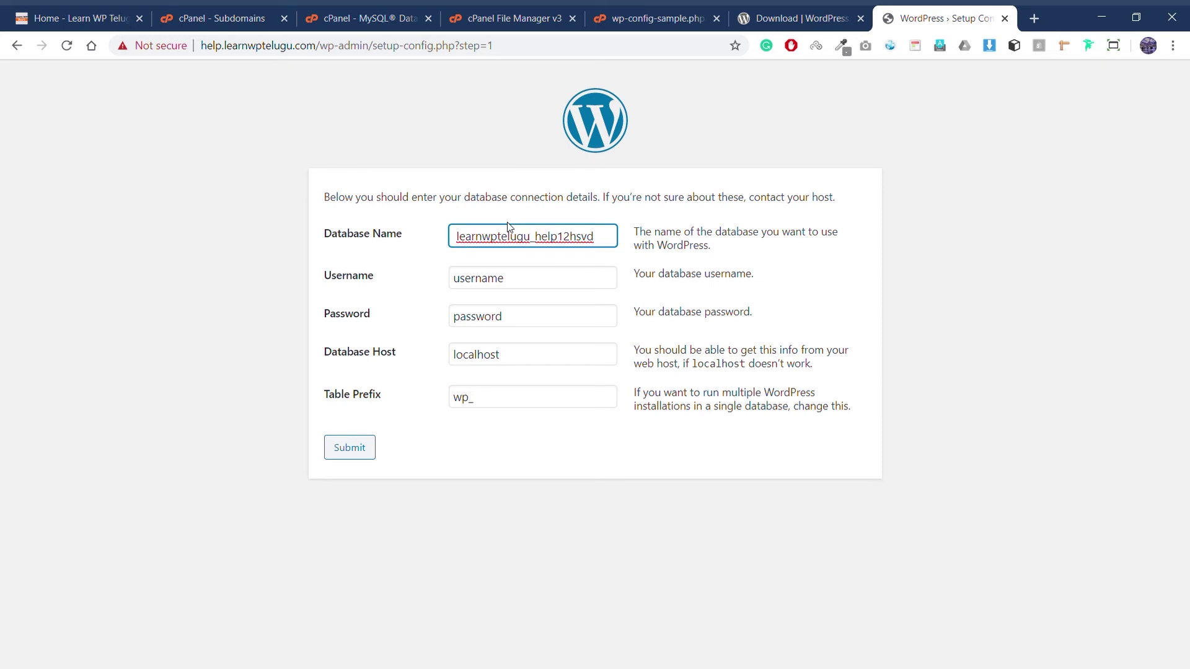
key("BackSpace")
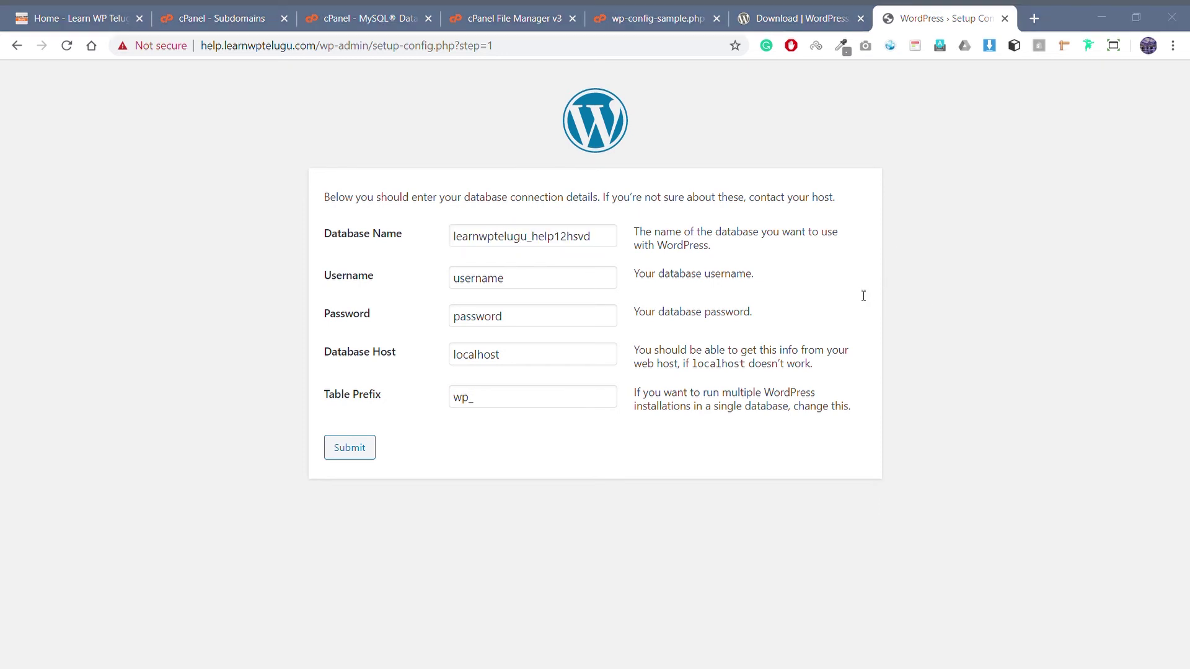
Step: Paste in the database username and password, trimming the extra space, and submit the connection details
double_click(592, 284)
type("learnwptelugu_help1371ed")
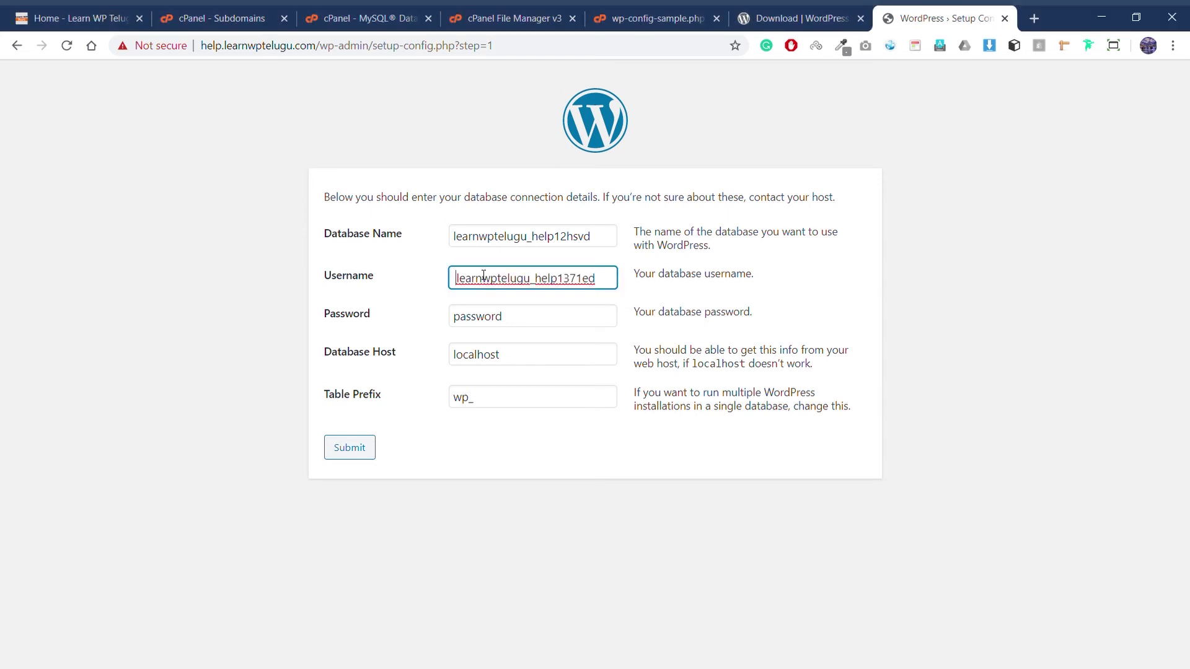
key("Delete")
key("alt+Tab")
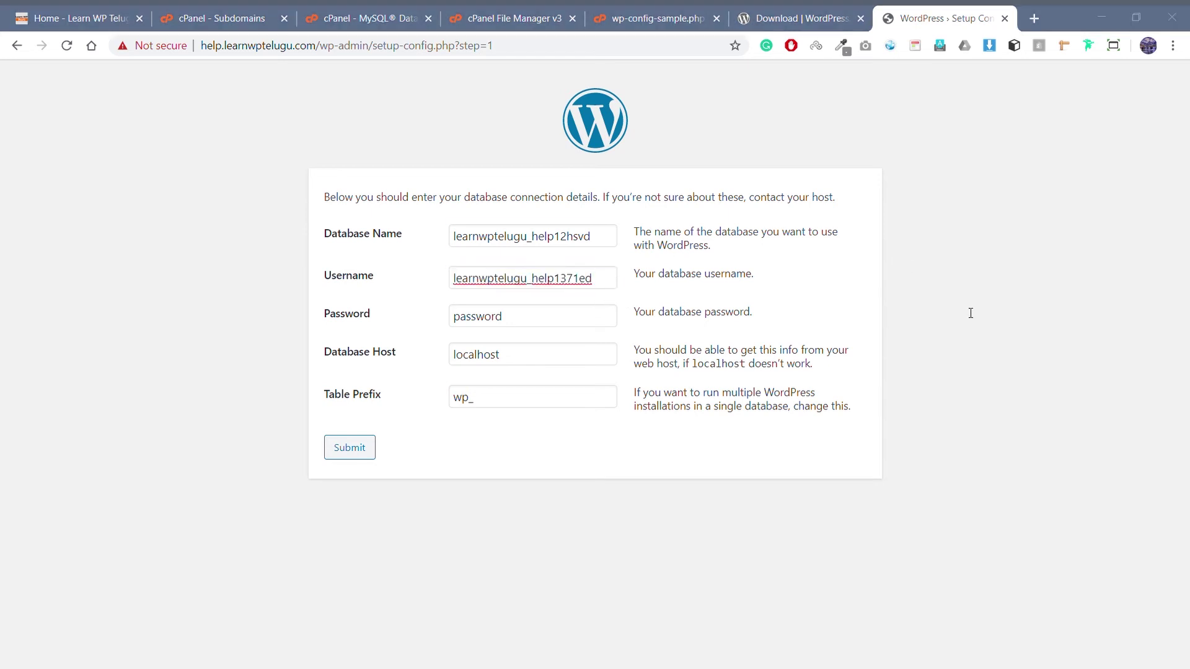
double_click(535, 316)
key("ctrl+v")
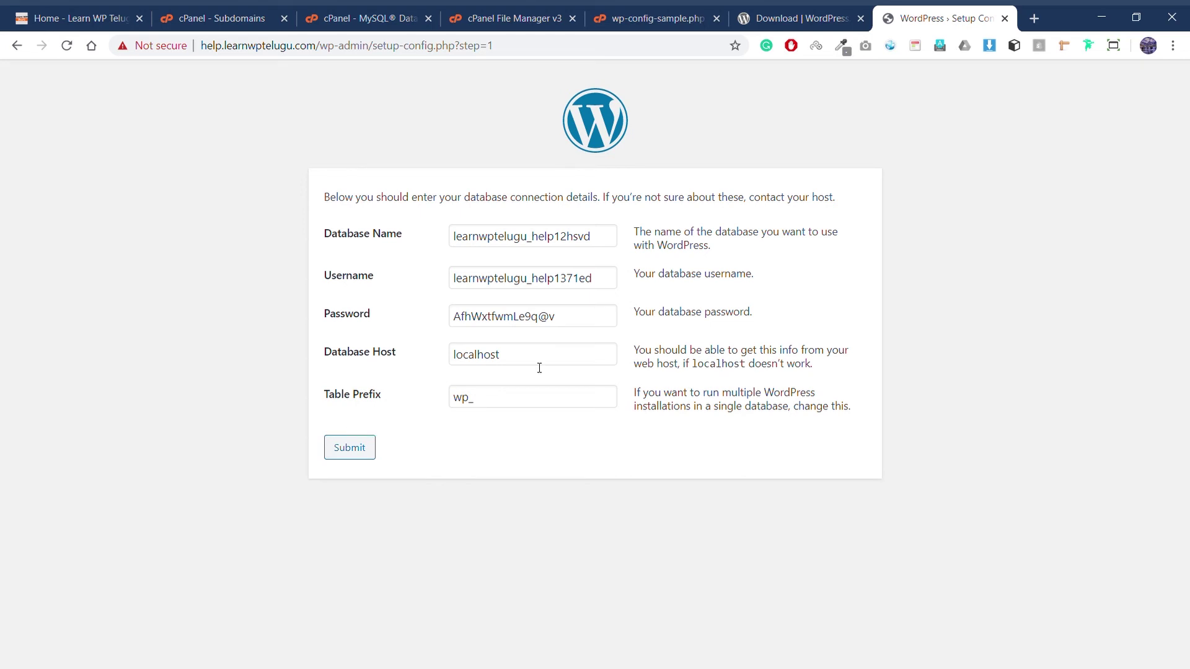
left_click(351, 449)
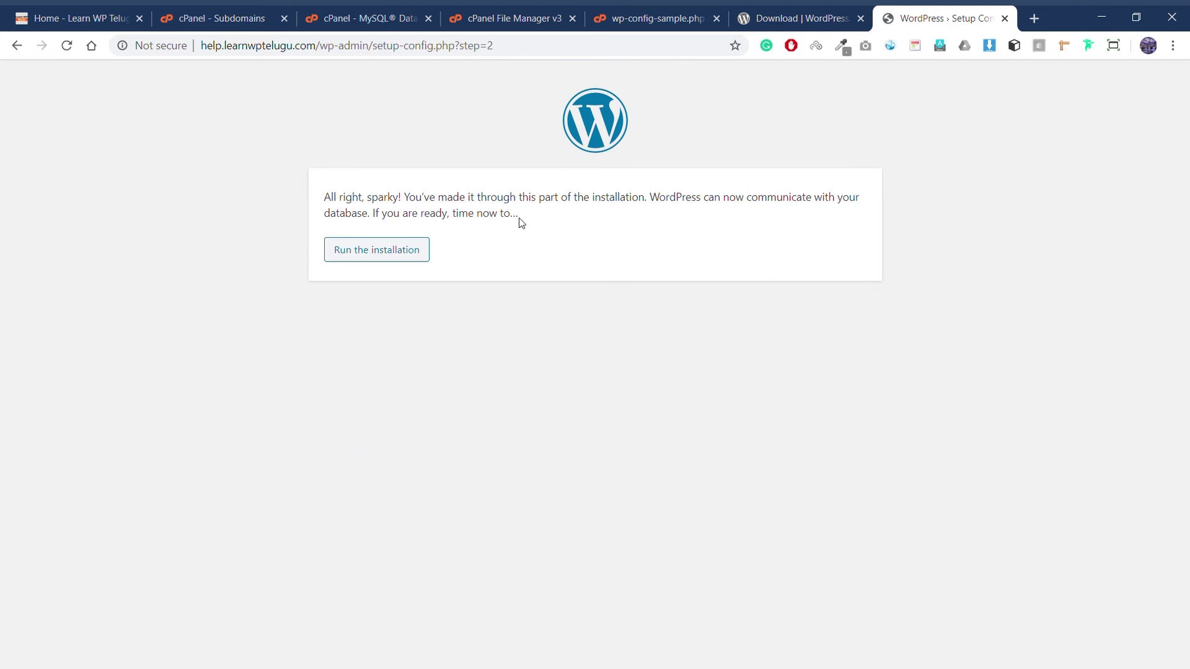
Step: Run the installation and enter 'Help Learn WP Telugu' as the site title
left_click(357, 252)
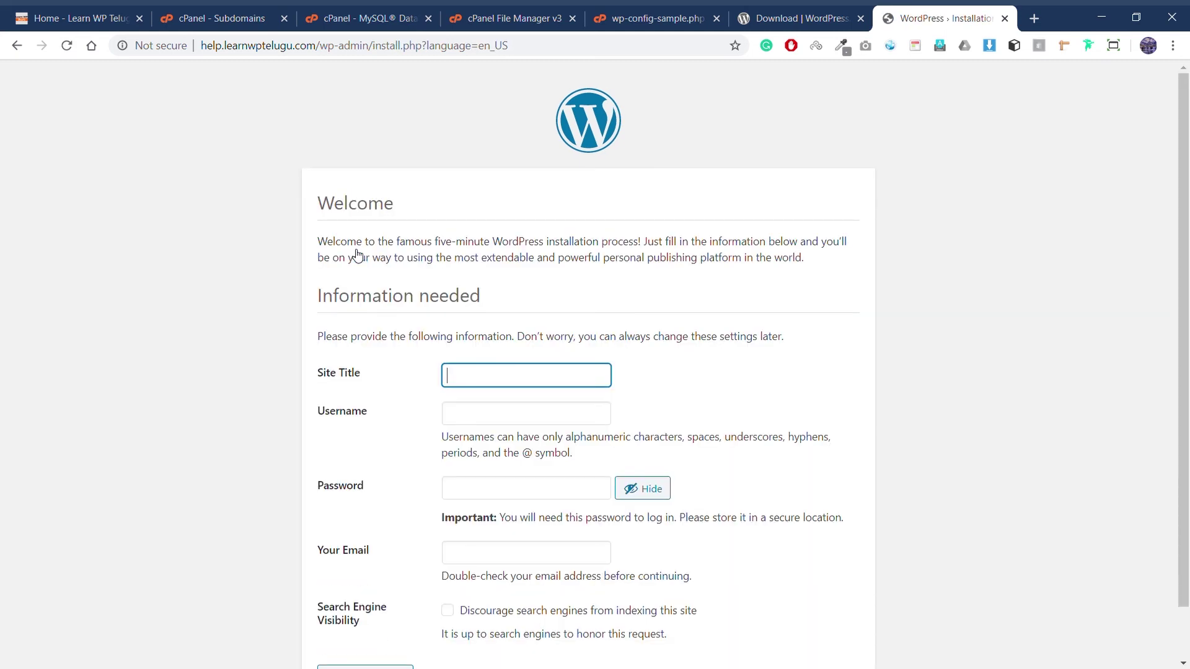
scroll(568, 265, "down", 1)
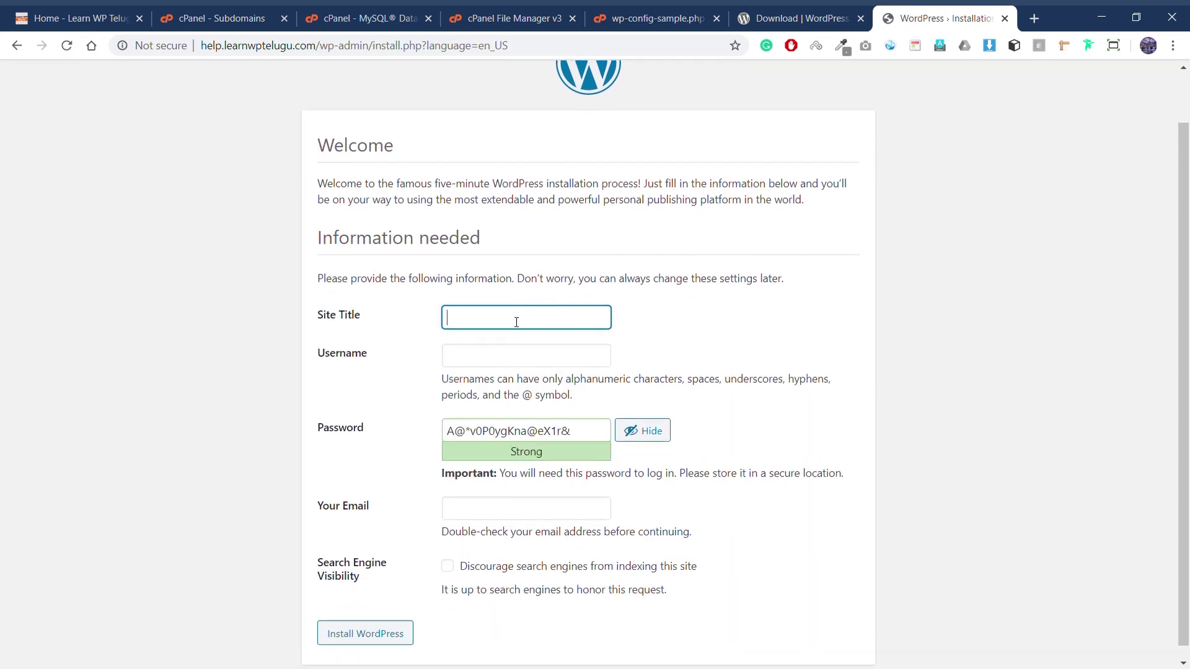
type("Help Learn WP Telugu")
key("Tab")
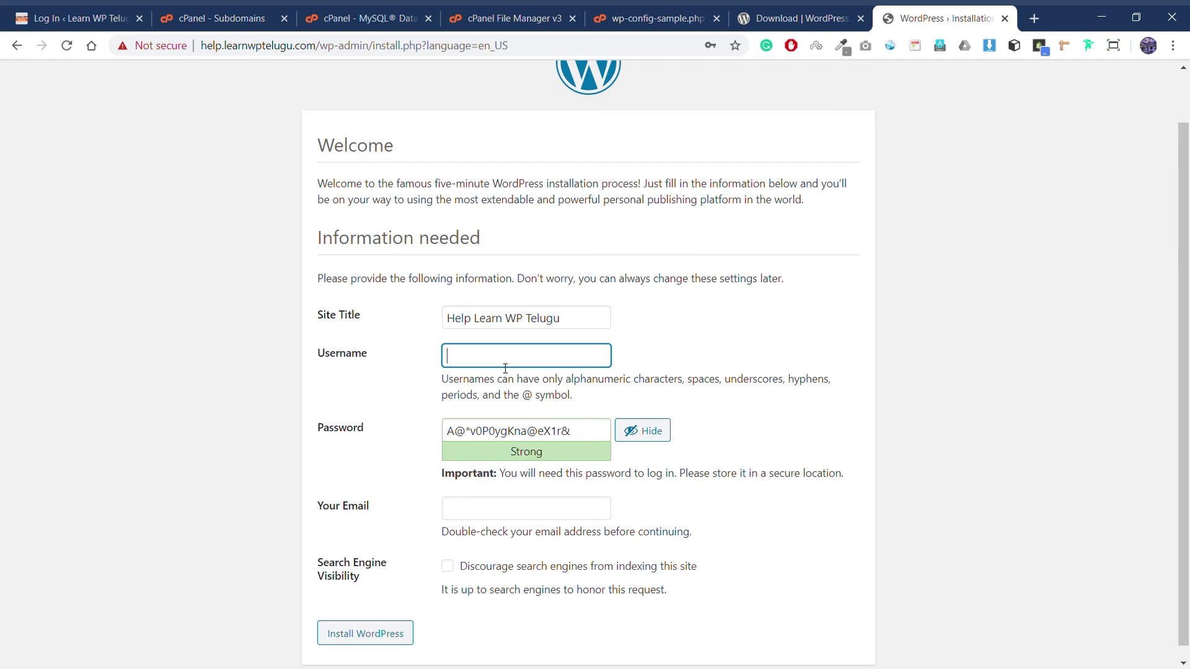
left_click(77, 18)
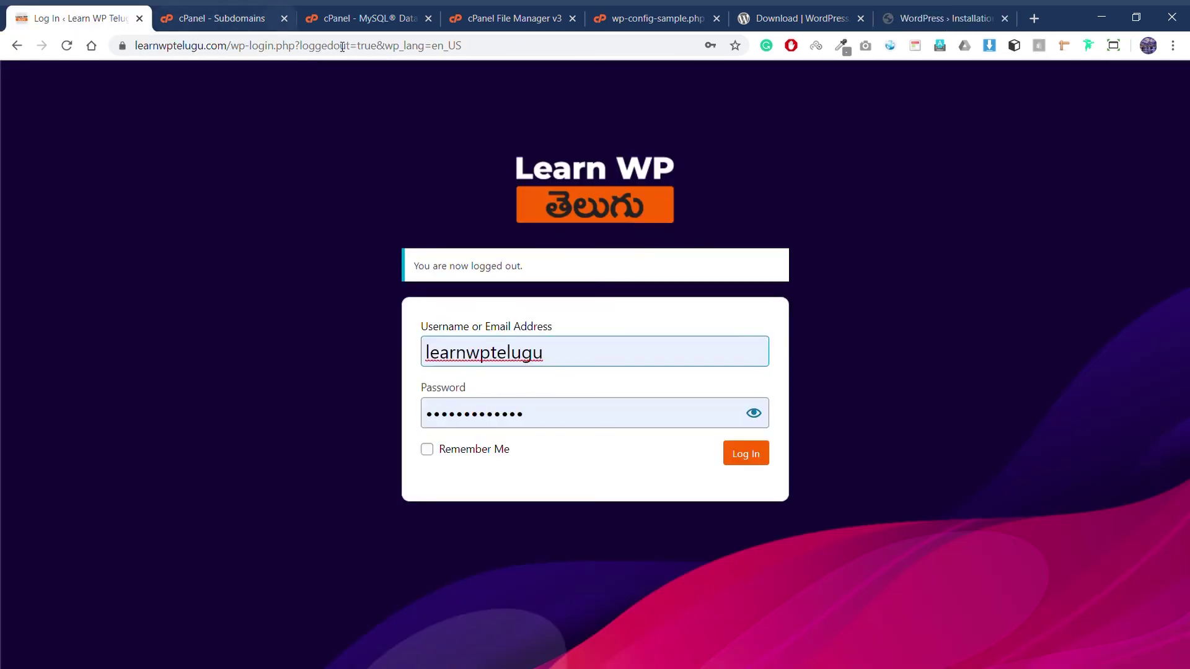
left_click_drag(555, 358, 416, 354)
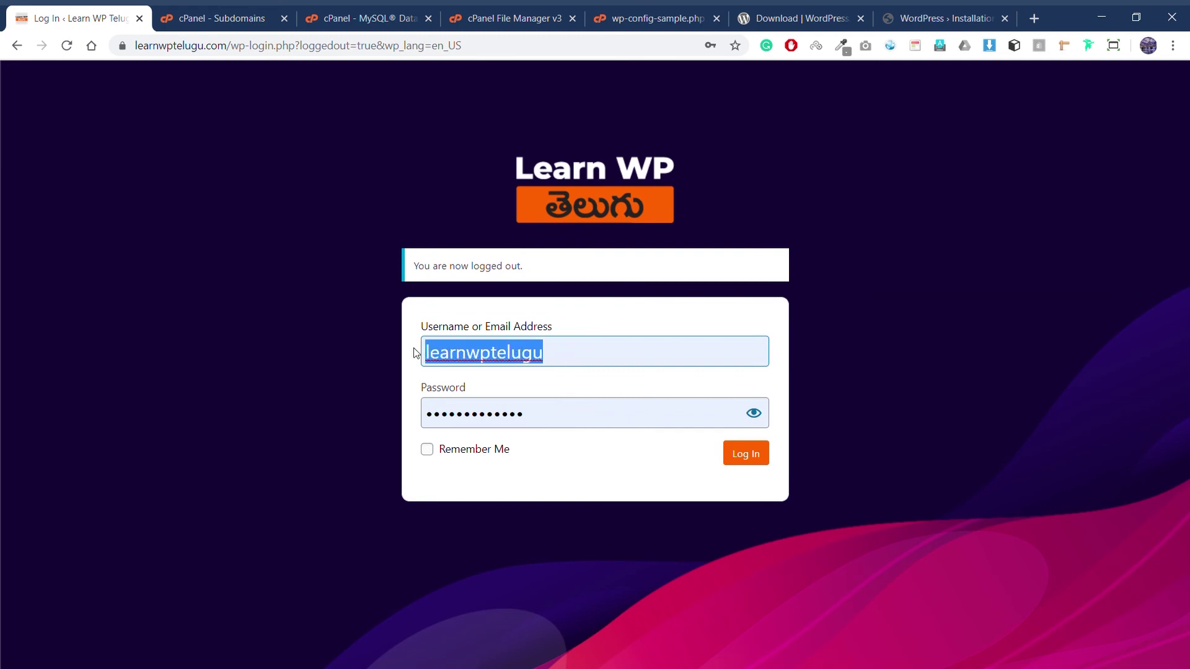
left_click(645, 333)
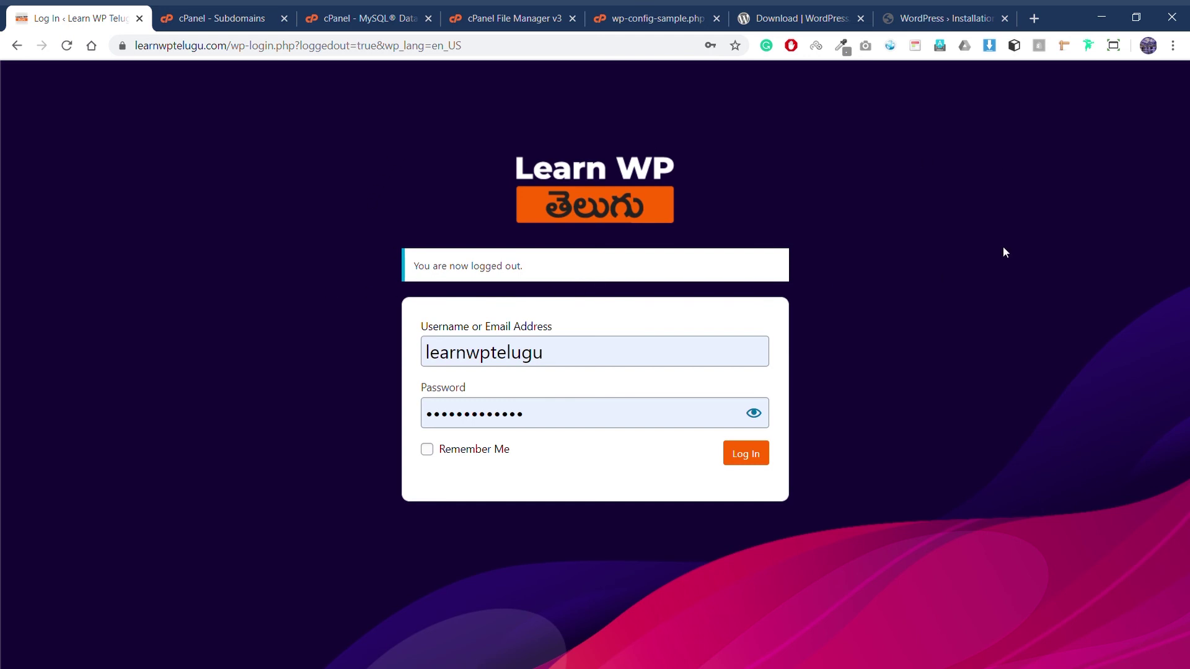
left_click(911, 18)
Step: Enter the admin username and replace the suggested password with a custom one
type("he")
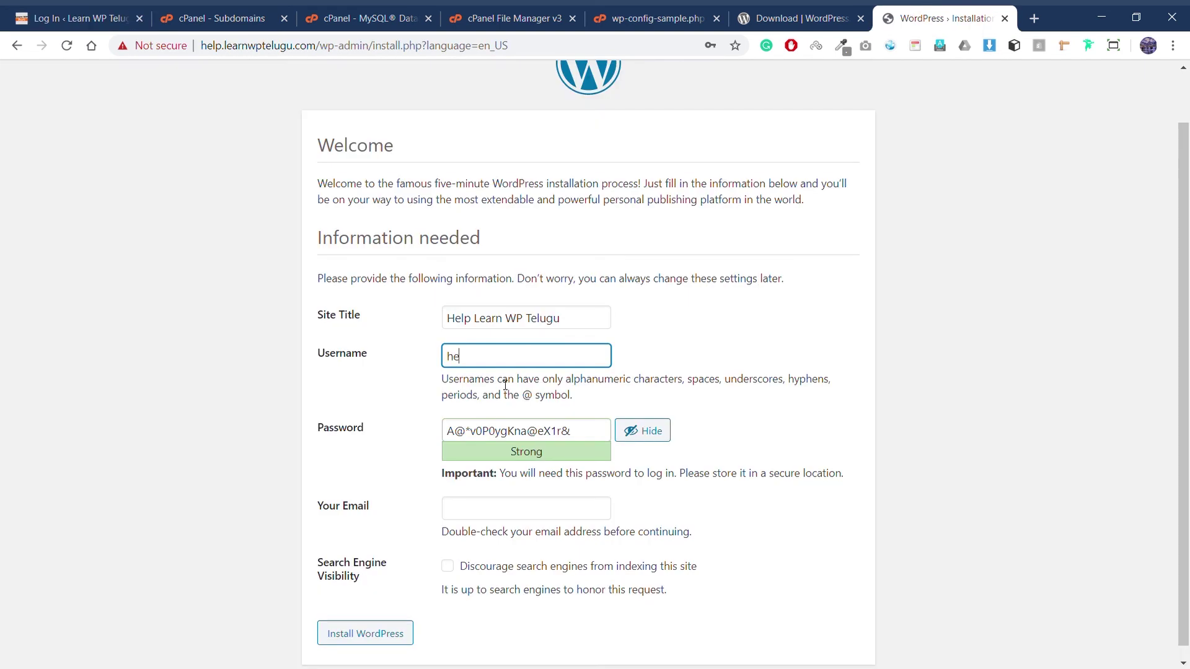
type("lpabcd")
key("Tab")
left_click(643, 433)
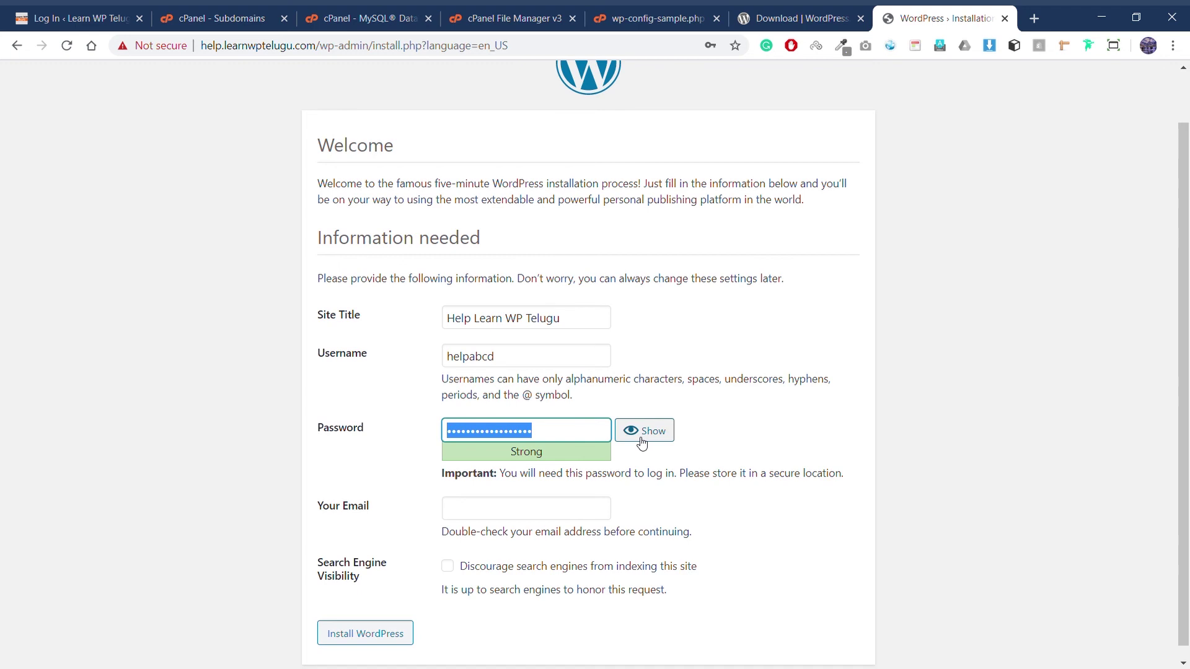
type("••••••••••••")
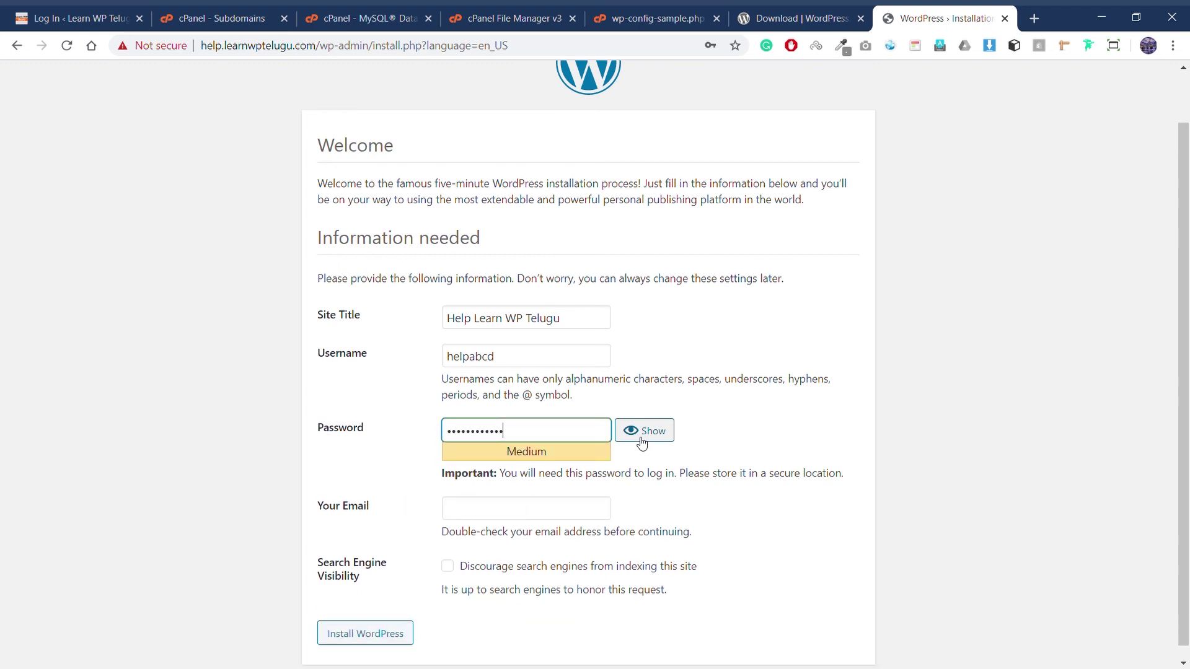
Step: Fill in the admin e-mail, discourage search engine indexing, and install WordPress
scroll(520, 462, "down", 1)
left_click(494, 495)
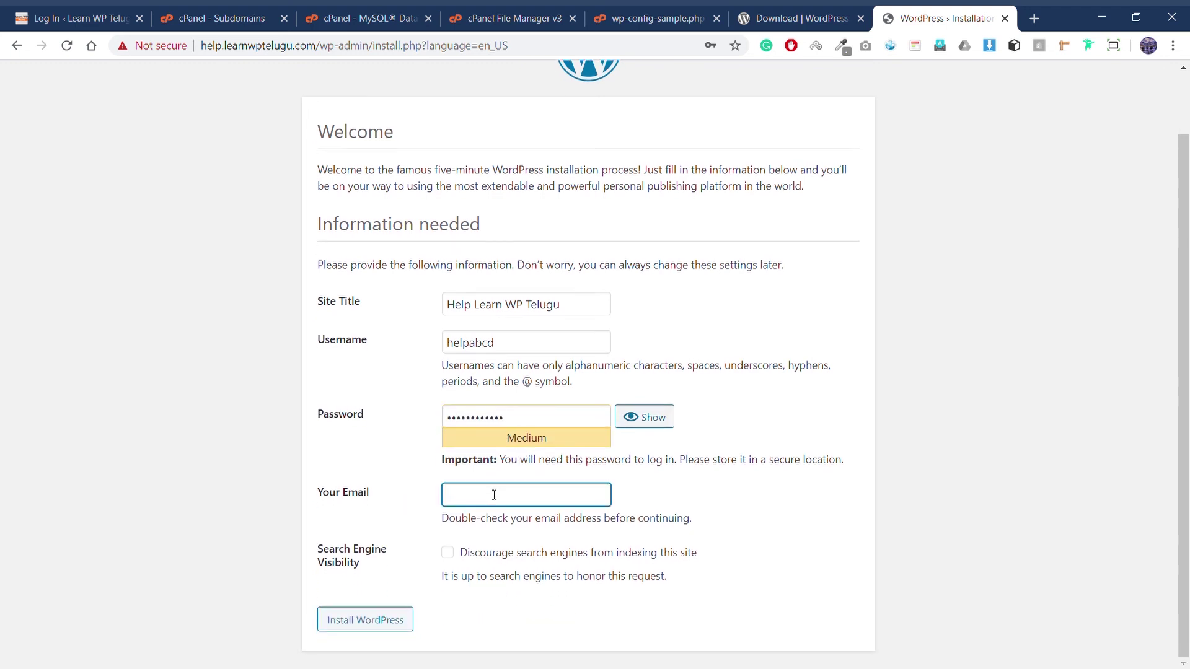
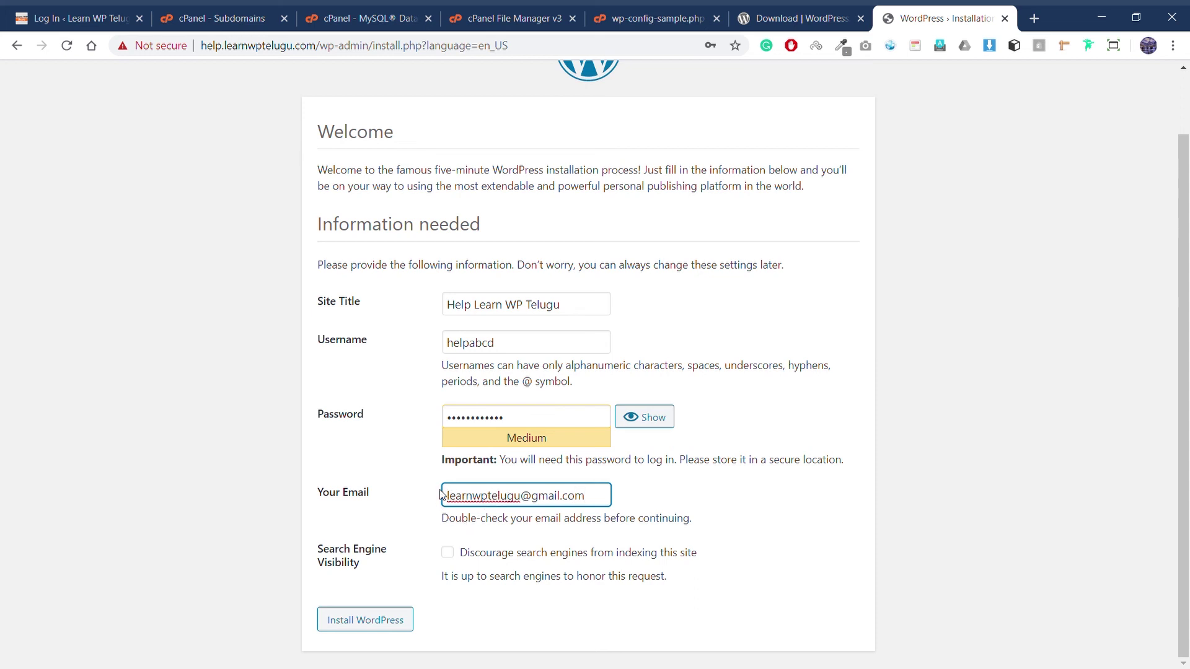
scroll(537, 372, "up", 1)
scroll(545, 235, "down", 1)
left_click_drag(449, 501, 632, 500)
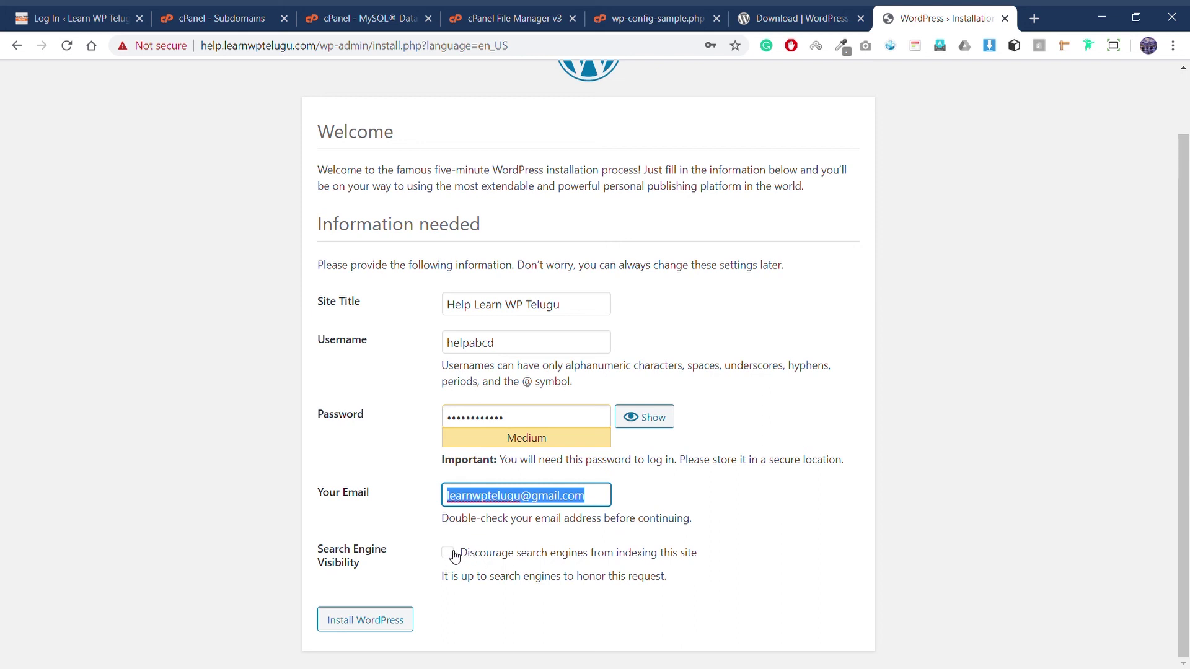
left_click(454, 556)
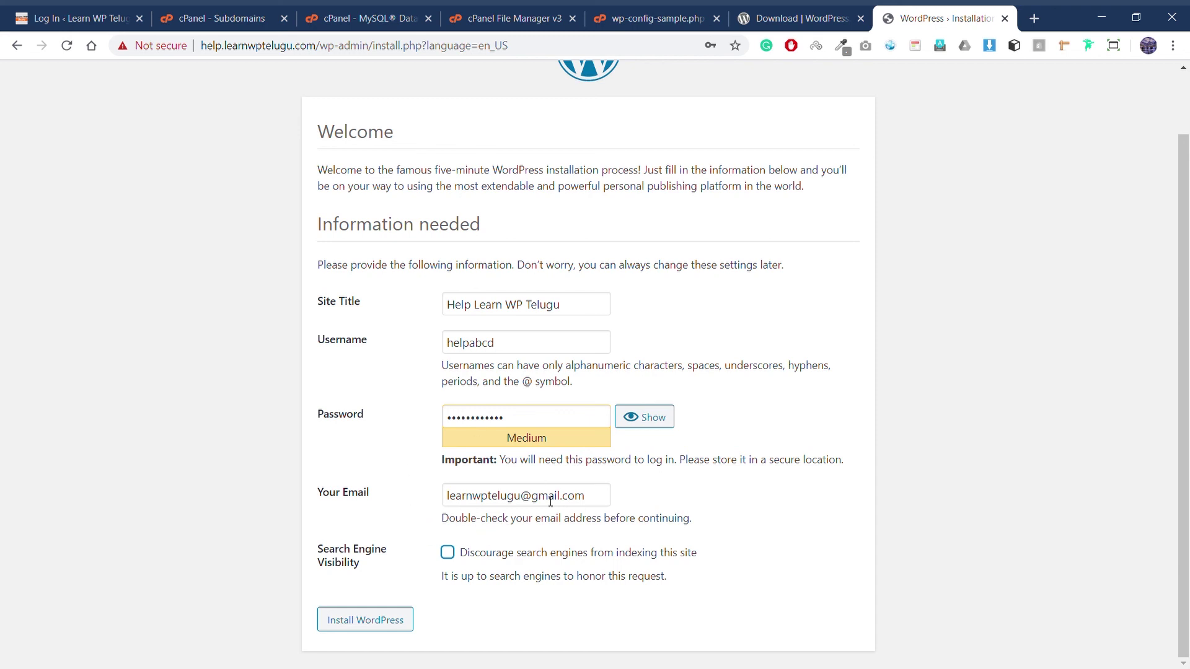
left_click(383, 617)
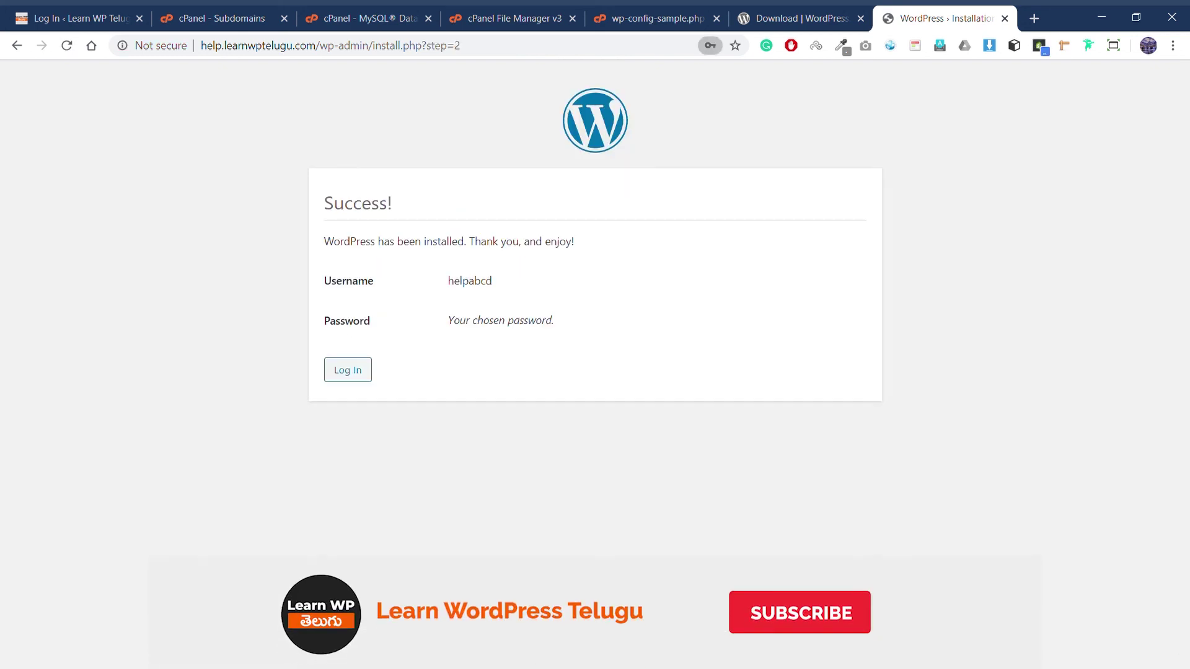
Step: Sign in to the new site with the autofilled admin credentials
left_click(347, 370)
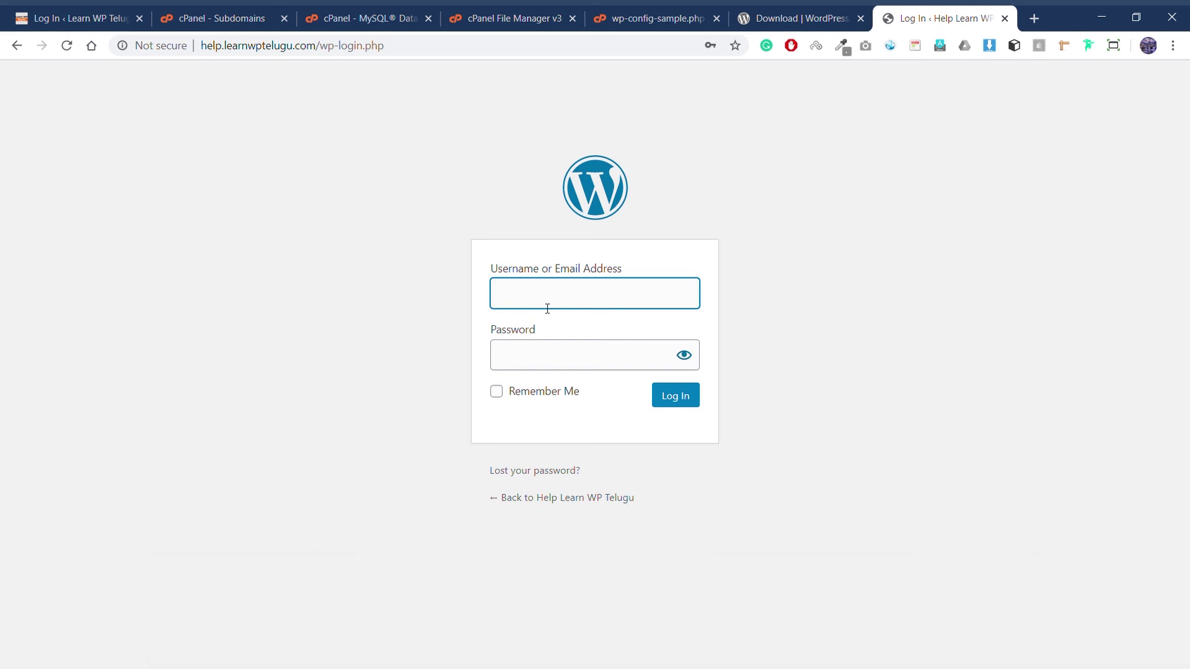
left_click(553, 340)
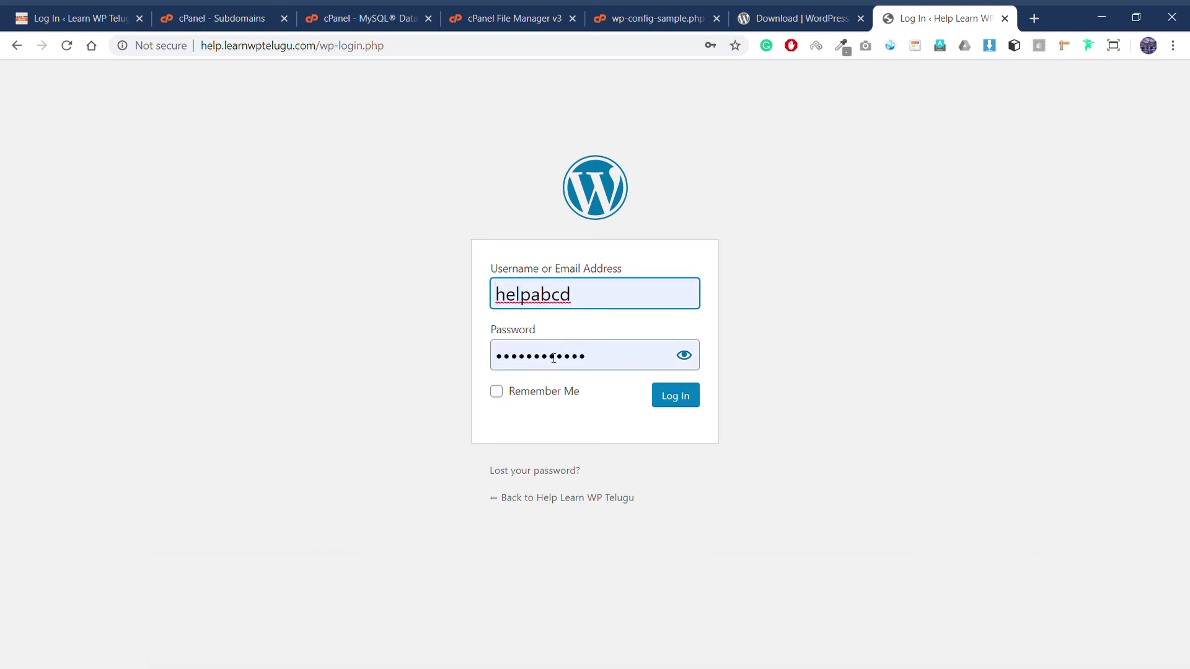
left_click(669, 398)
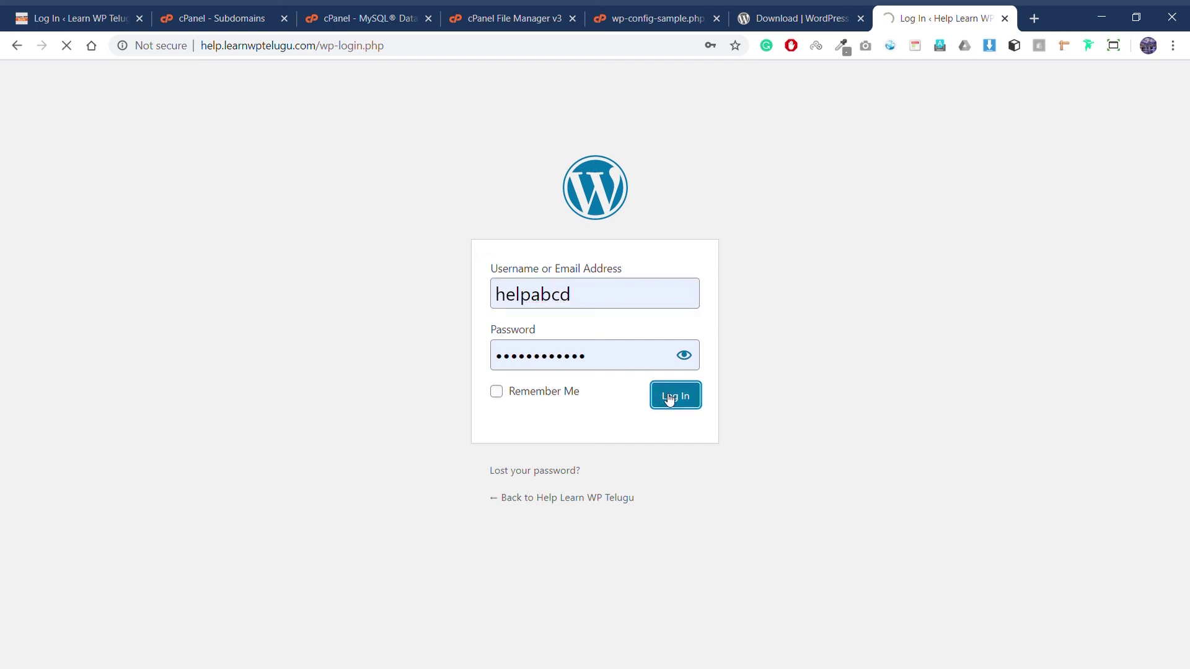